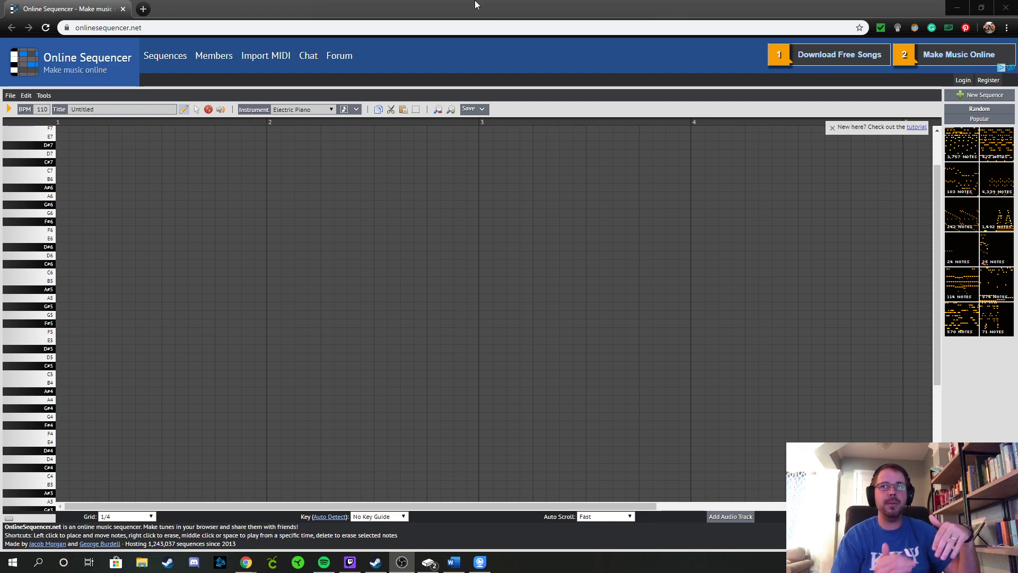
# Step: Place trial notes at D#6, E6 and F6 at the start of the grid, and delete them
pyautogui.scroll(-4, 227, 245)
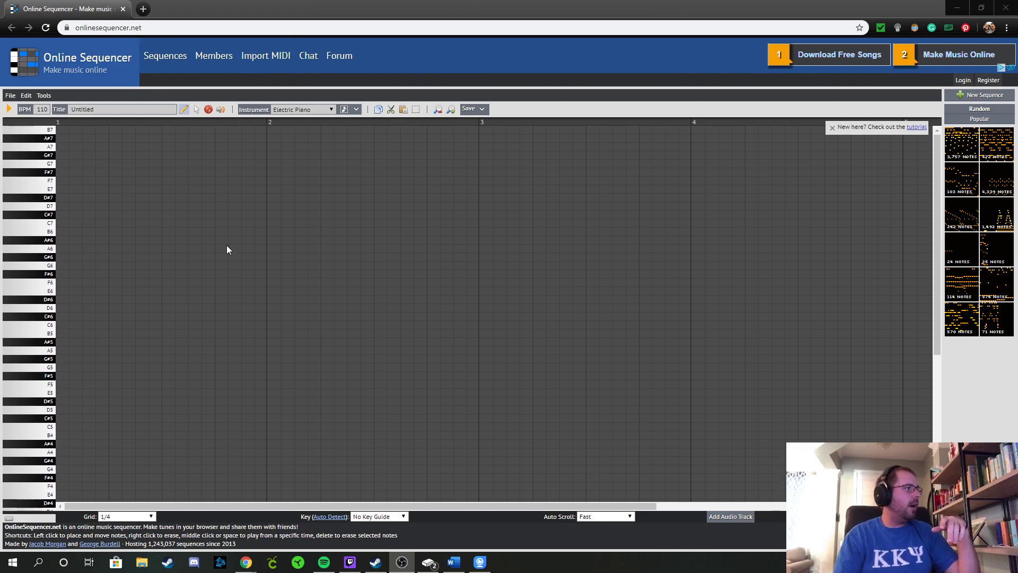
pyautogui.scroll(6, 229, 241)
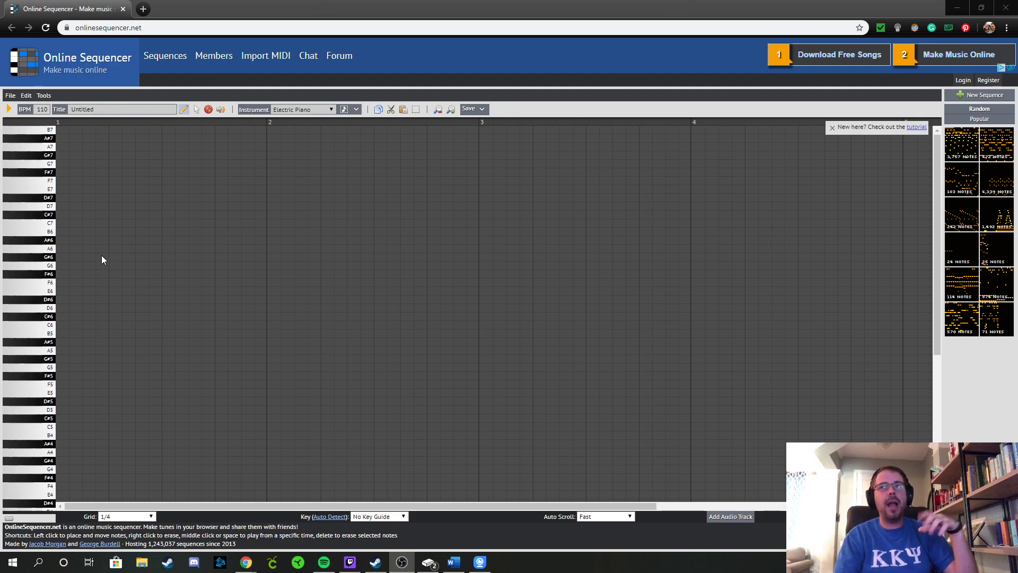
pyautogui.moveTo(62, 276); pyautogui.dragTo(147, 266)
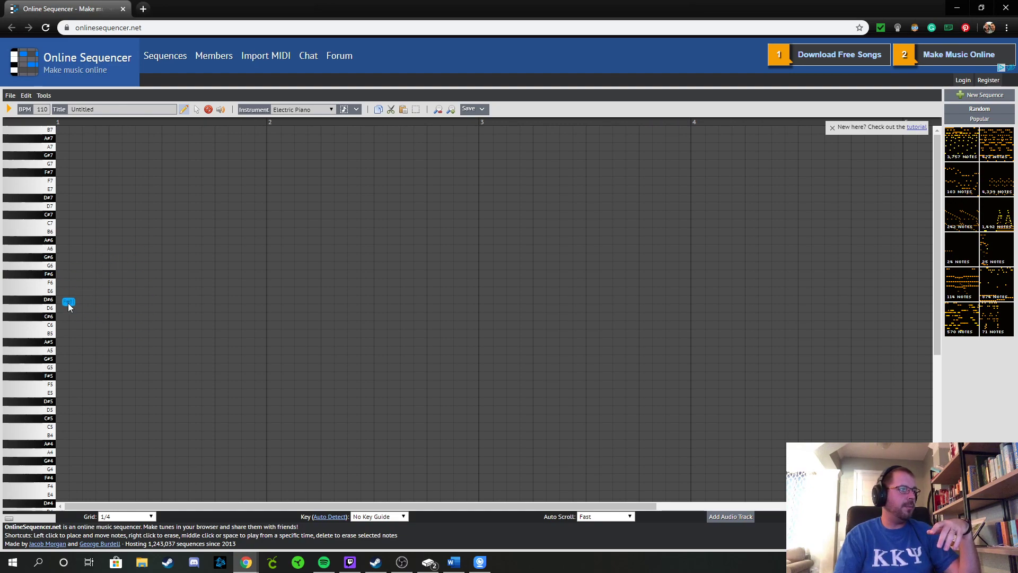
pyautogui.moveTo(66, 302); pyautogui.dragTo(63, 291)
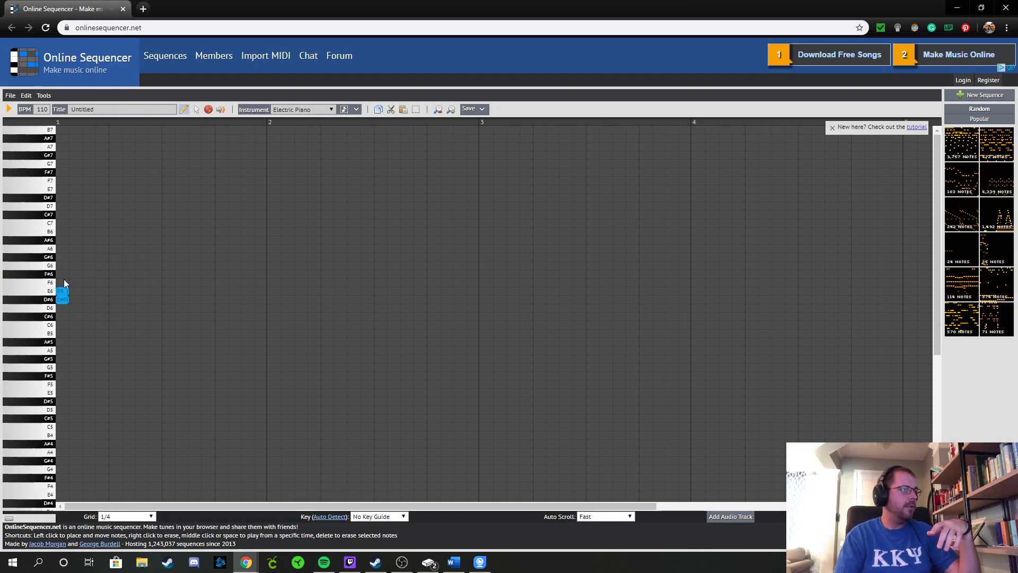
pyautogui.click(63, 276)
pyautogui.click(63, 278)
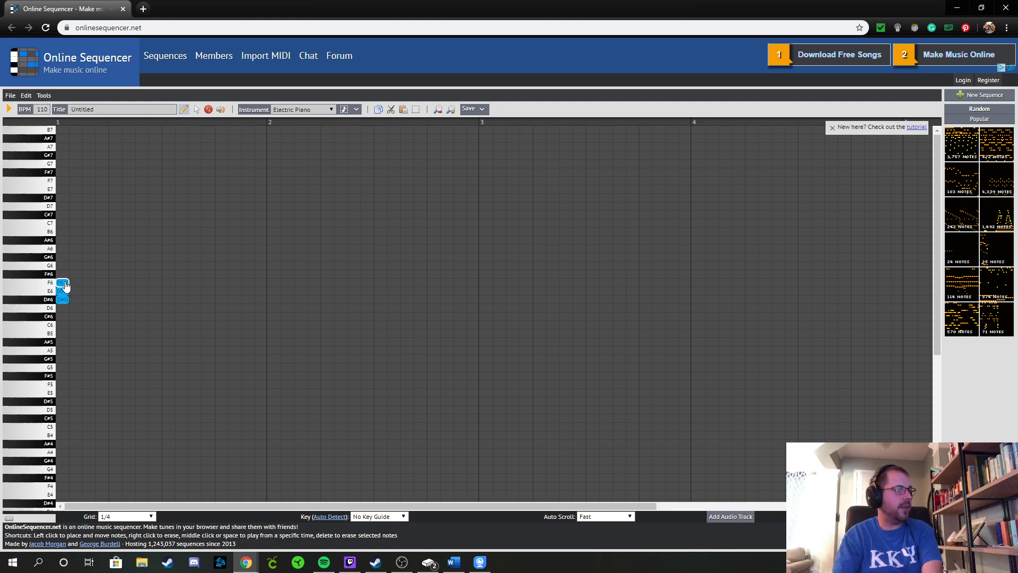
pyautogui.moveTo(65, 285); pyautogui.dragTo(61, 300)
pyautogui.press('Delete')
# Step: Place a one-beat C6 note at the start of measure 1 and play it back
pyautogui.click(61, 325)
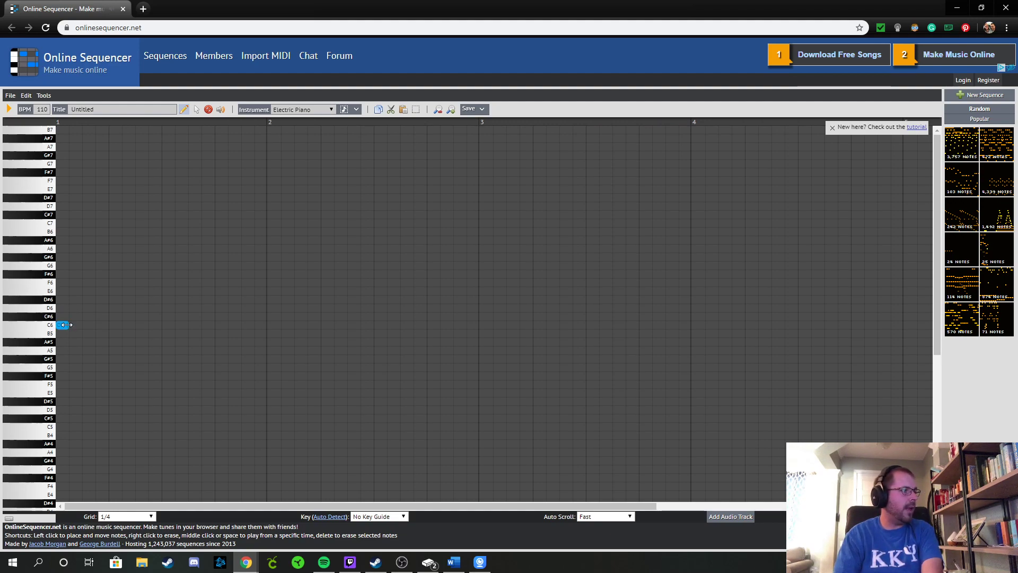
pyautogui.moveTo(66, 325); pyautogui.dragTo(108, 330)
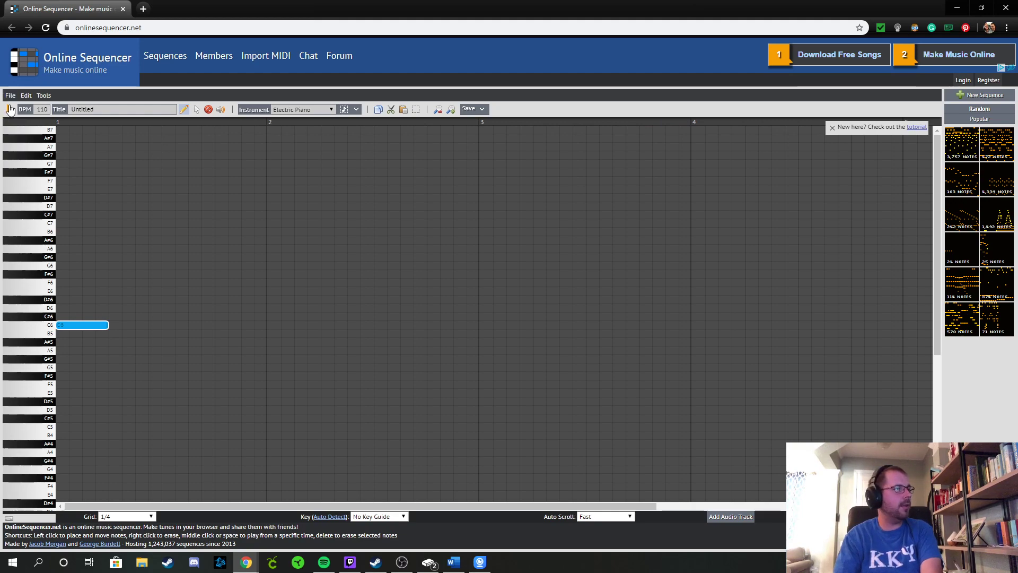
pyautogui.click(9, 110)
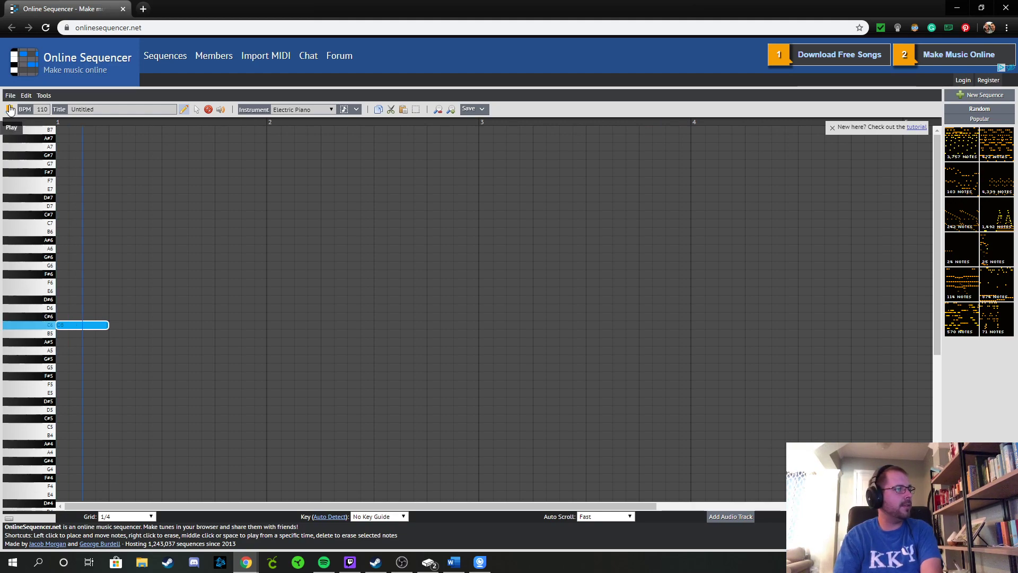
# Step: Add short C6 notes on beats 3 and 4 of measure 1 and play the sequence
pyautogui.click(168, 325)
pyautogui.click(9, 109)
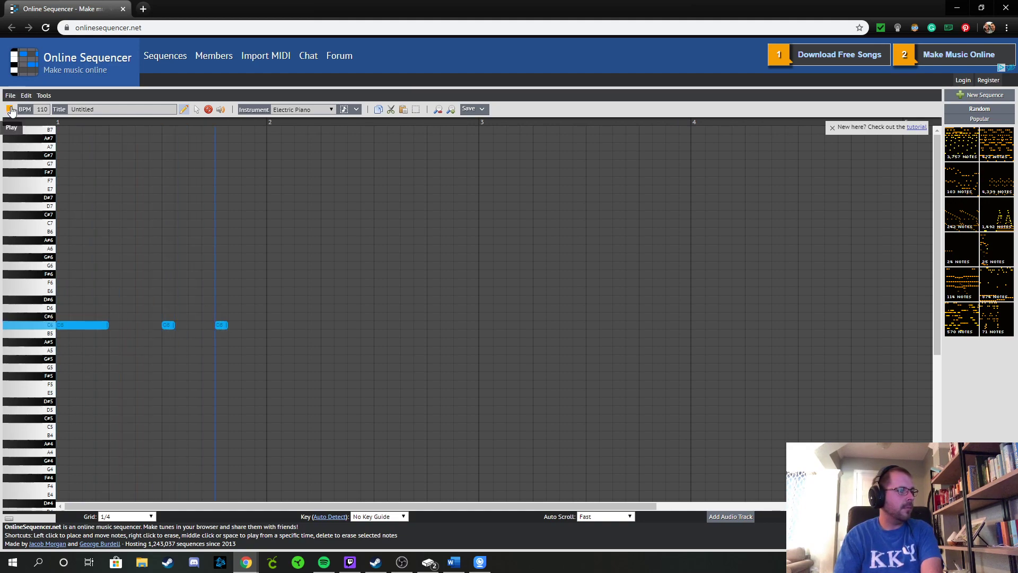
pyautogui.click(10, 110)
pyautogui.click(10, 111)
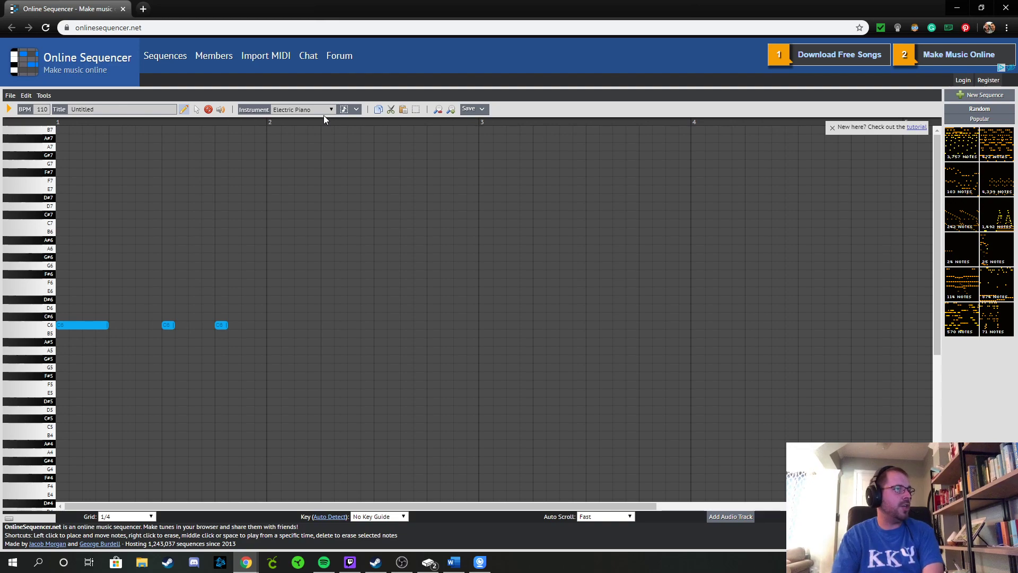
# Step: Change the instrument to Flute and play the existing notes back
pyautogui.click(312, 107)
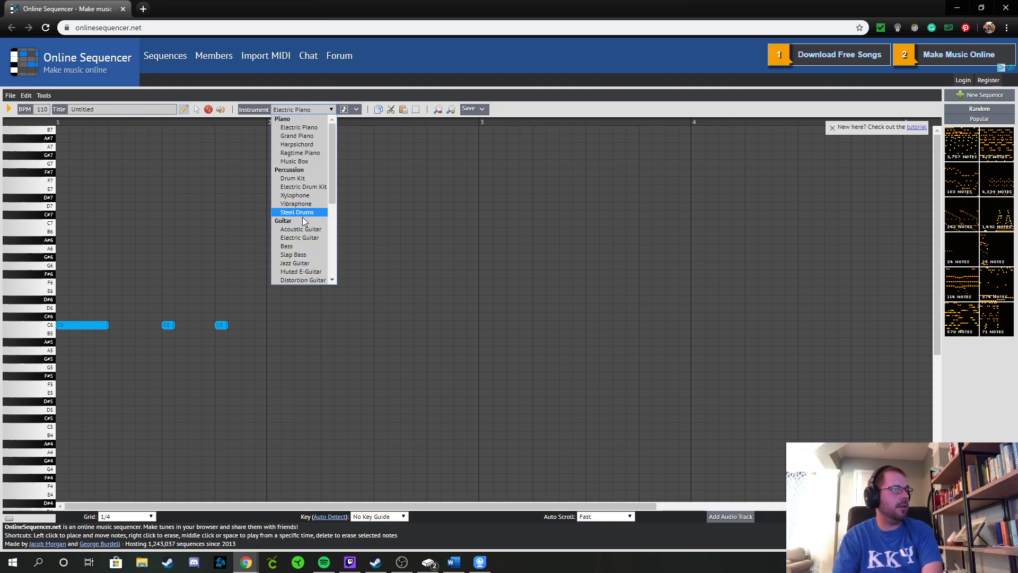
pyautogui.moveTo(332, 195); pyautogui.dragTo(334, 269)
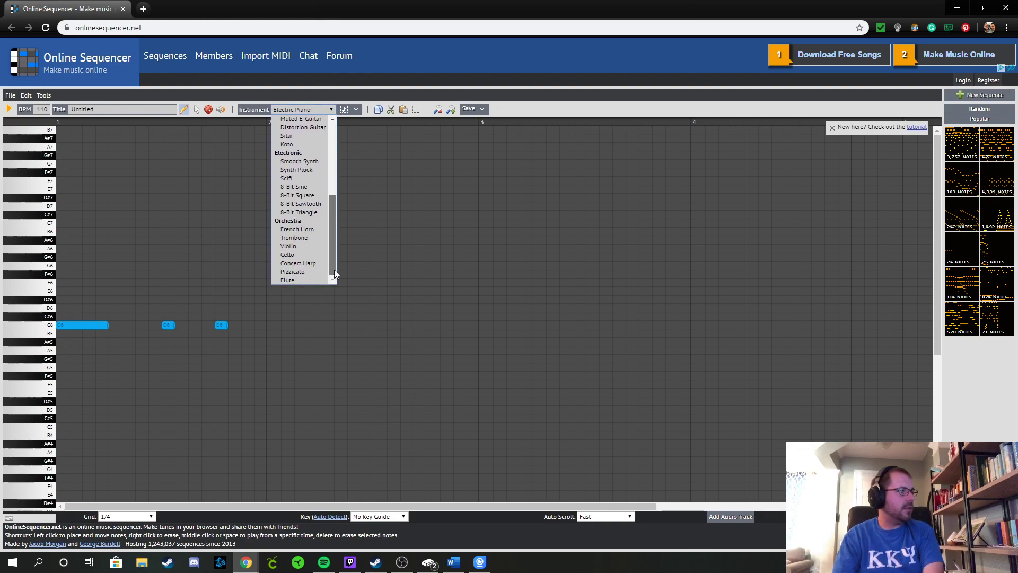
pyautogui.click(307, 281)
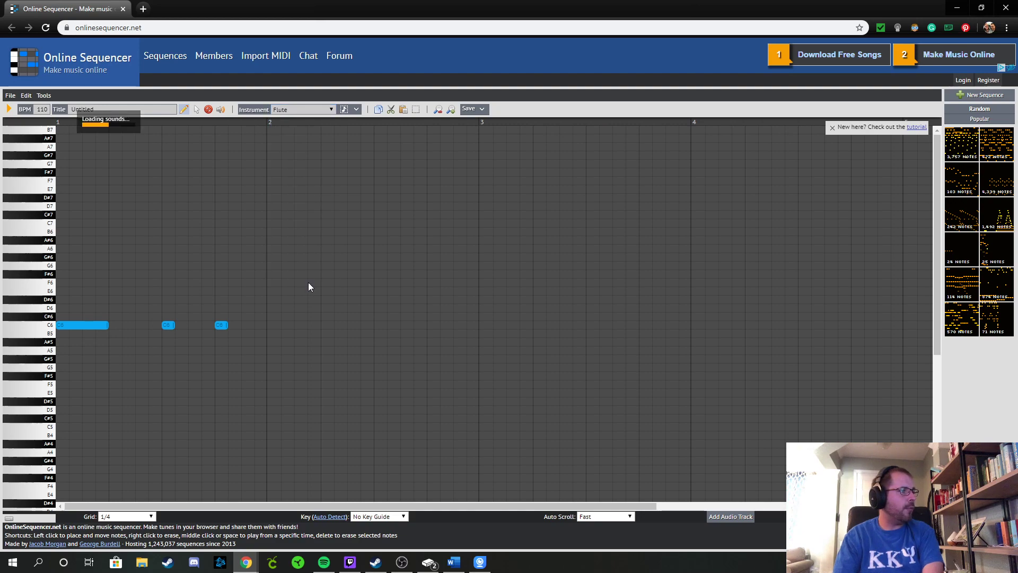
pyautogui.click(9, 110)
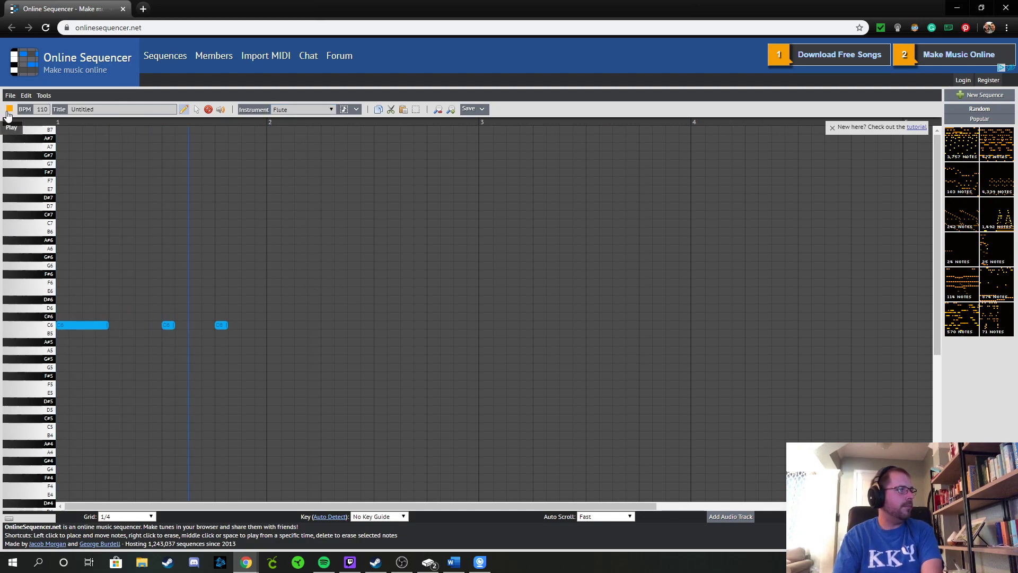
# Step: Erase all three electric piano C6 notes from measure 1
pyautogui.rightClick(71, 325)
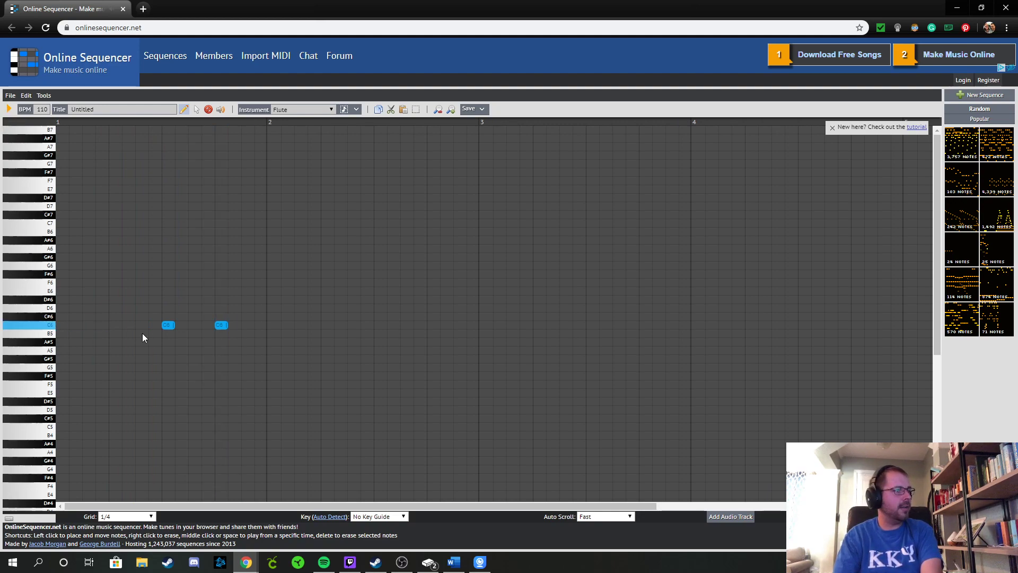
pyautogui.rightClick(167, 326)
pyautogui.rightClick(221, 325)
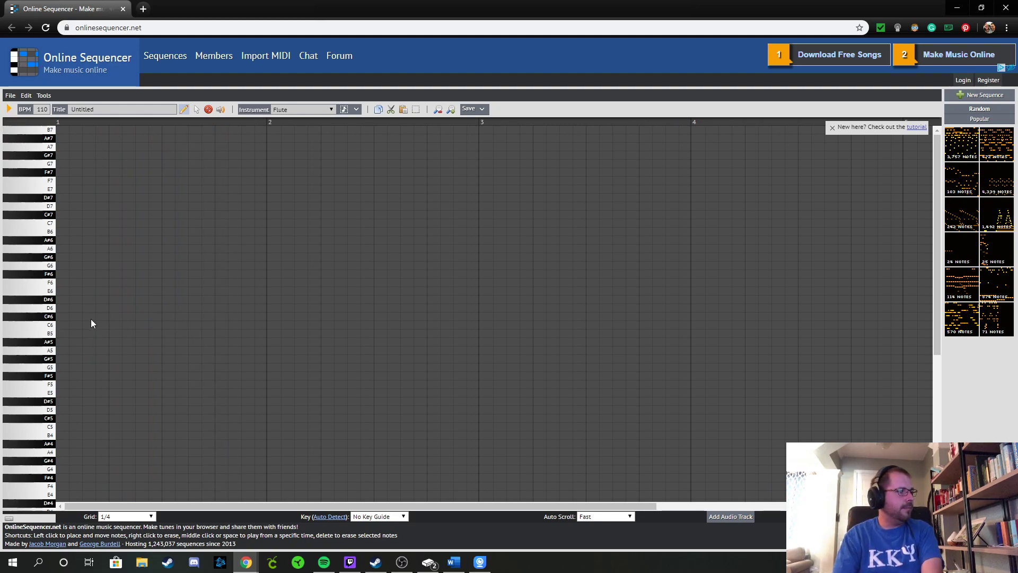
# Step: Place Flute C6 notes on beats 1, 3 and 4 of measure 1, lengthen the first to two beats, and play them back
pyautogui.click(62, 326)
pyautogui.click(94, 325)
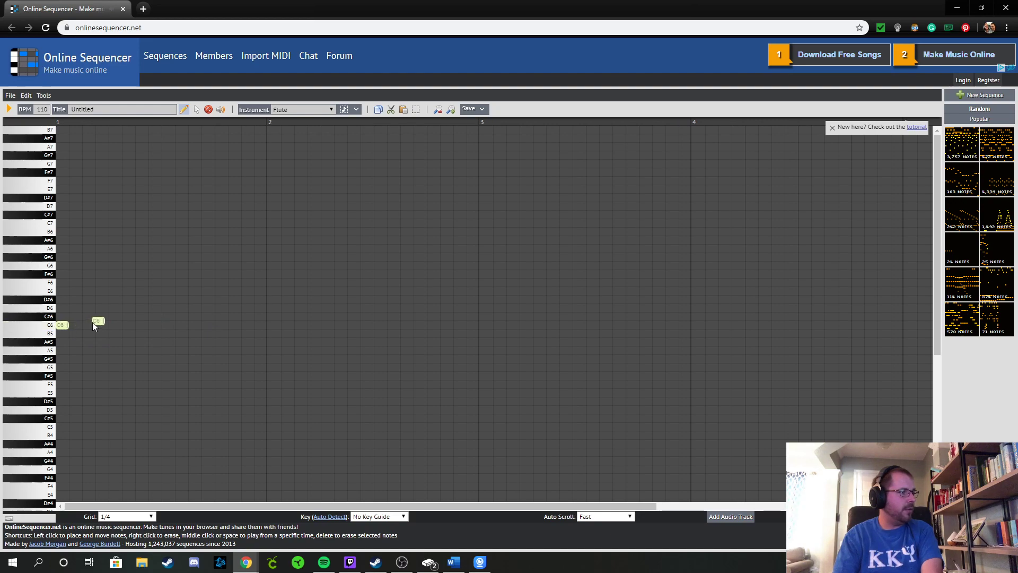
pyautogui.moveTo(158, 328); pyautogui.dragTo(162, 326)
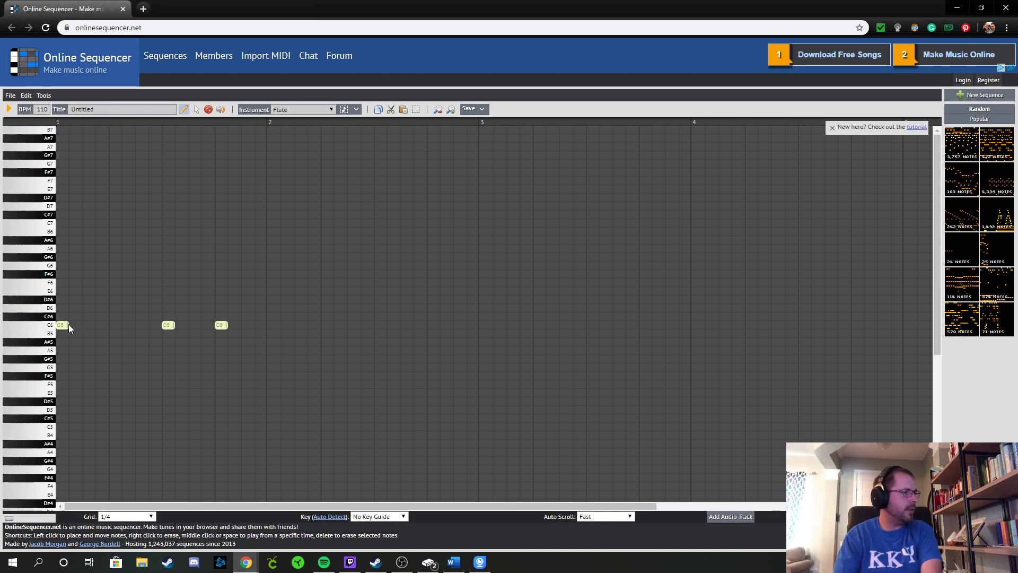
pyautogui.moveTo(68, 325); pyautogui.dragTo(162, 327)
pyautogui.click(9, 110)
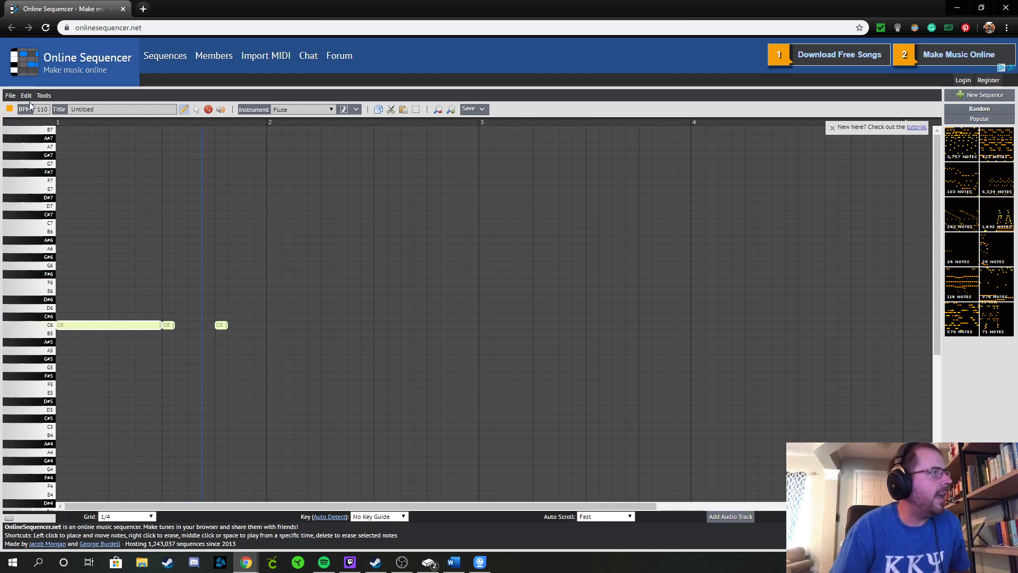
pyautogui.press('space')
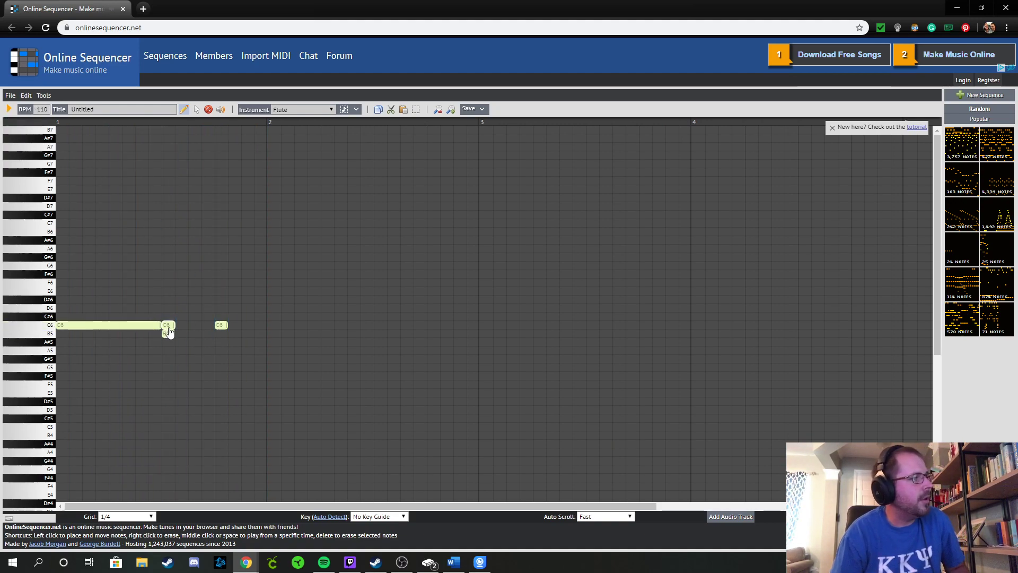
# Step: Erase the short notes on beats 3 and 4, and shorten the remaining C6 note to one beat
pyautogui.rightClick(174, 331)
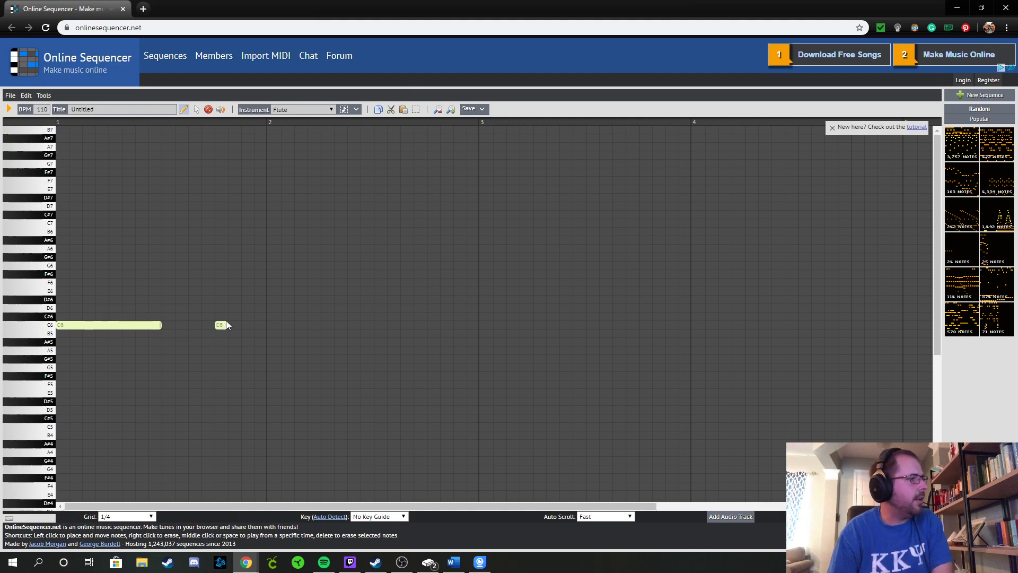
pyautogui.rightClick(221, 327)
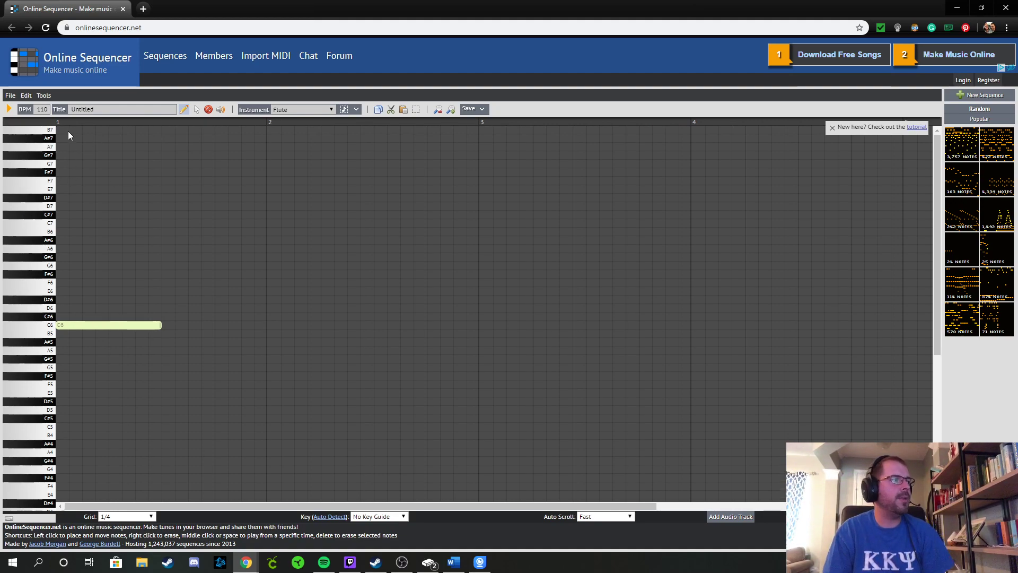
pyautogui.moveTo(65, 131); pyautogui.dragTo(89, 135)
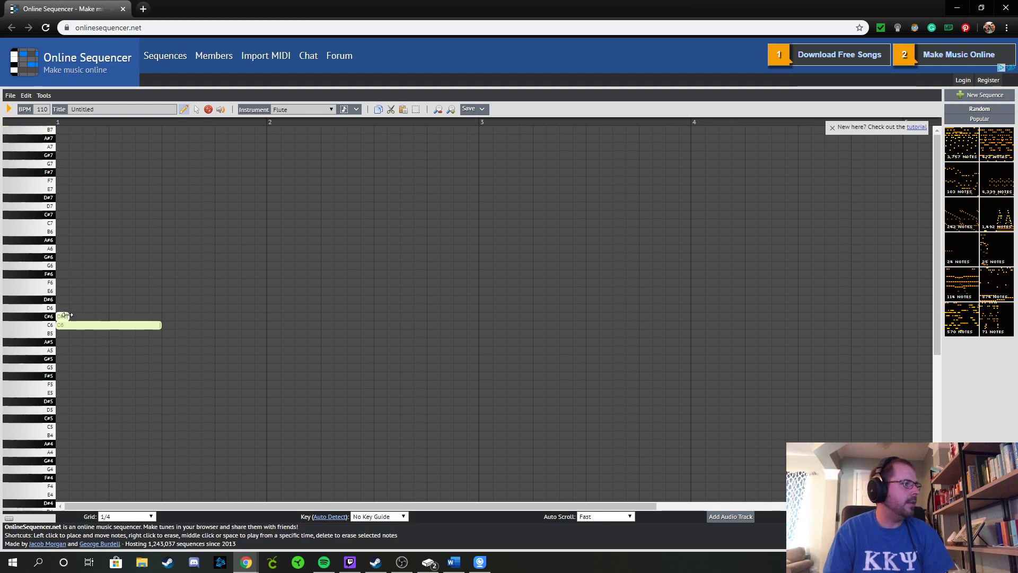
pyautogui.click(160, 326)
pyautogui.moveTo(161, 329); pyautogui.dragTo(109, 329)
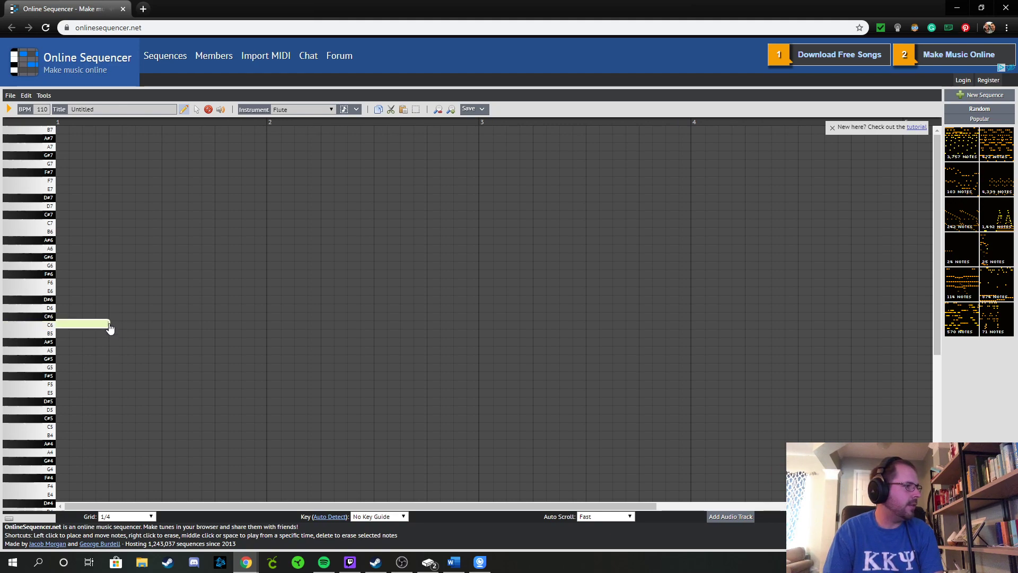
pyautogui.hotkey('ctrl', 'z')
pyautogui.click(160, 328)
pyautogui.moveTo(160, 328)
pyautogui.mouseDown()
pyautogui.moveTo(110, 332)
pyautogui.moveTo(228, 334)
pyautogui.moveTo(173, 341)
pyautogui.moveTo(100, 327)
pyautogui.mouseUp()
pyautogui.hotkey('ctrl', 'z')
pyautogui.click(229, 334)
pyautogui.rightClick(236, 336)
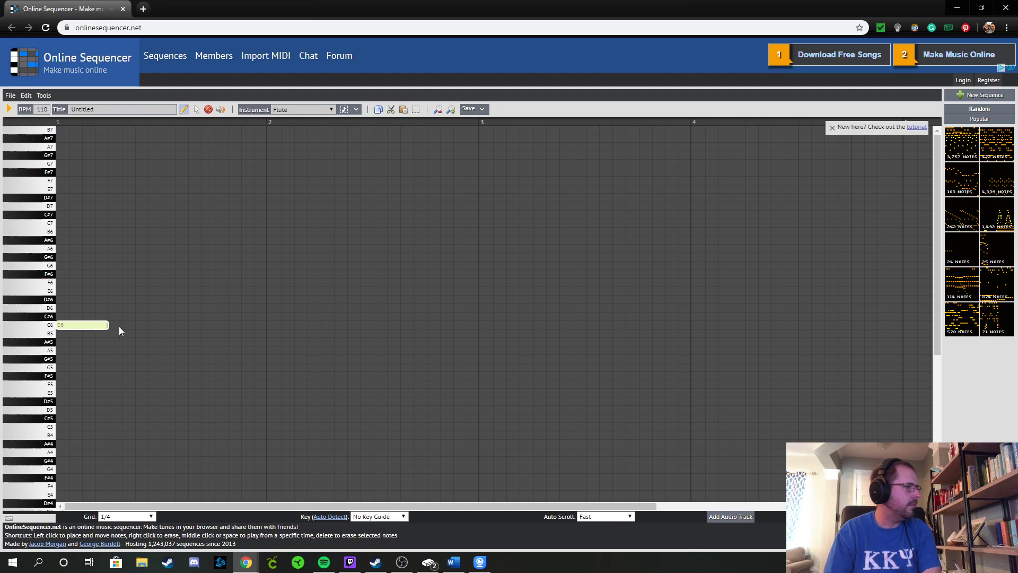
# Step: Fill beats 2, 3 and 4 of measure 1 with one-beat C6 notes and play the measure back
pyautogui.moveTo(123, 326); pyautogui.dragTo(144, 325)
pyautogui.click(168, 326)
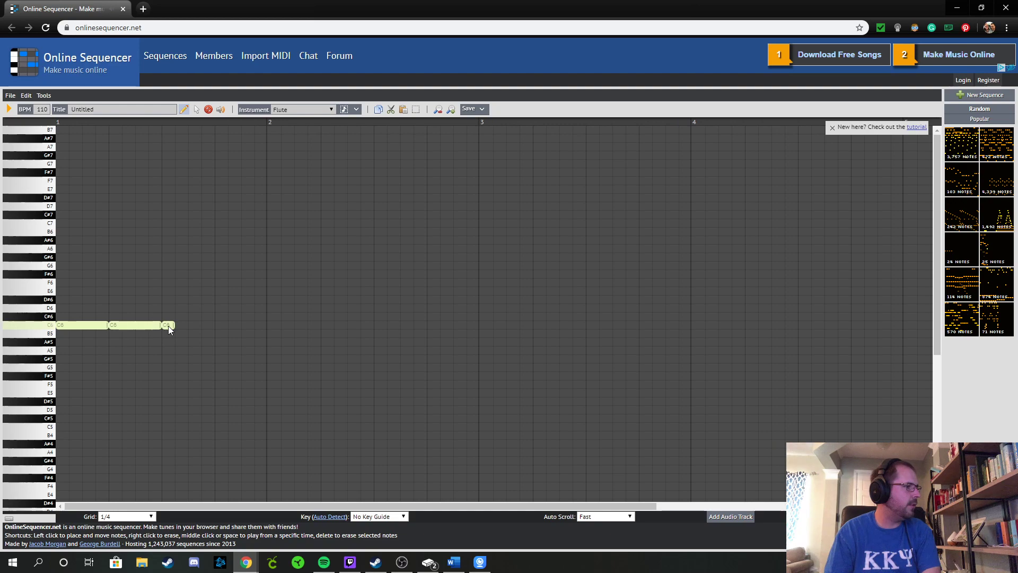
pyautogui.moveTo(176, 326); pyautogui.dragTo(265, 326)
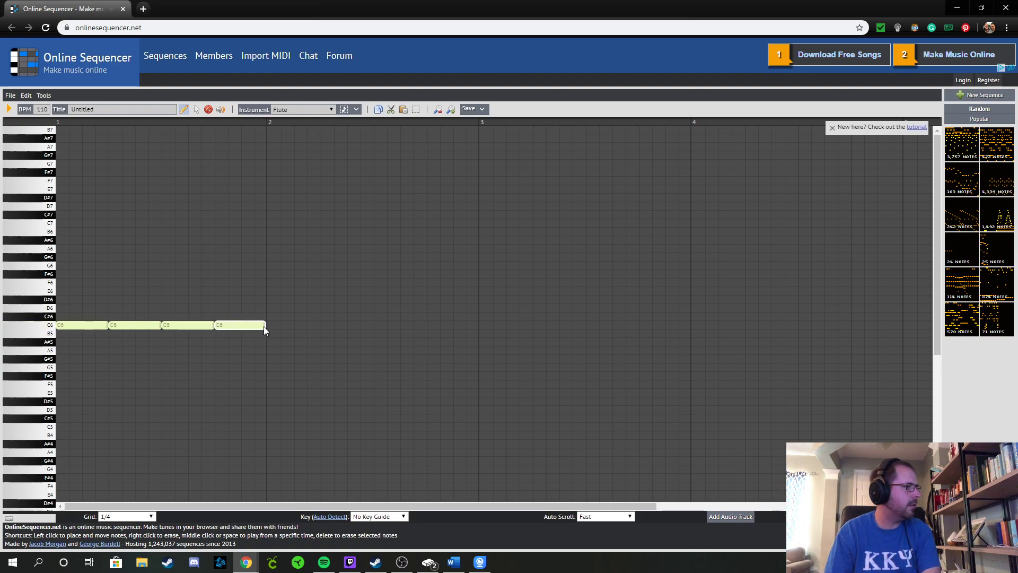
pyautogui.click(10, 111)
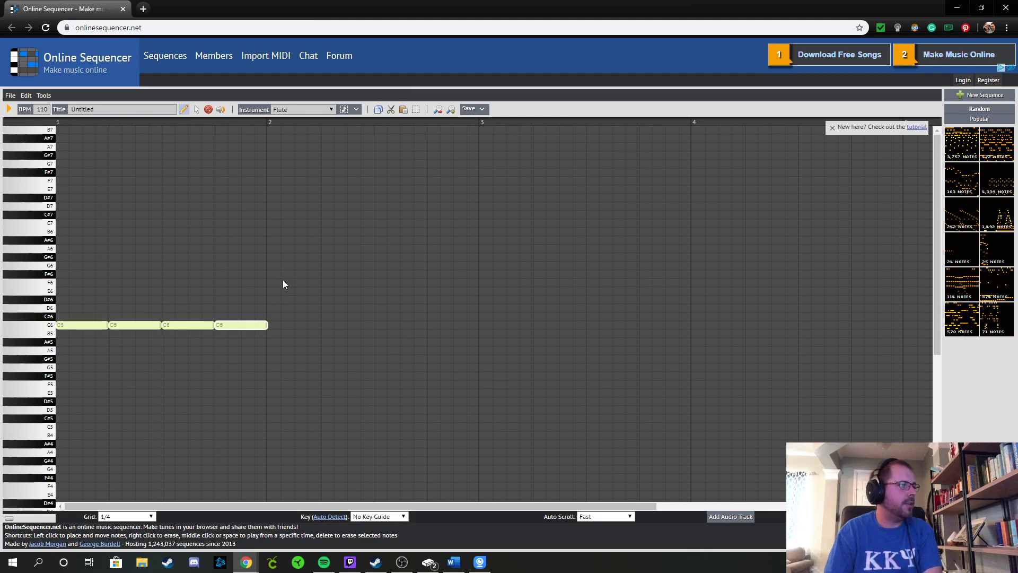
# Step: Place a one-beat G6 note at the start of measure 2 and paste copies of it onto beats 2, 3 and 4
pyautogui.click(277, 265)
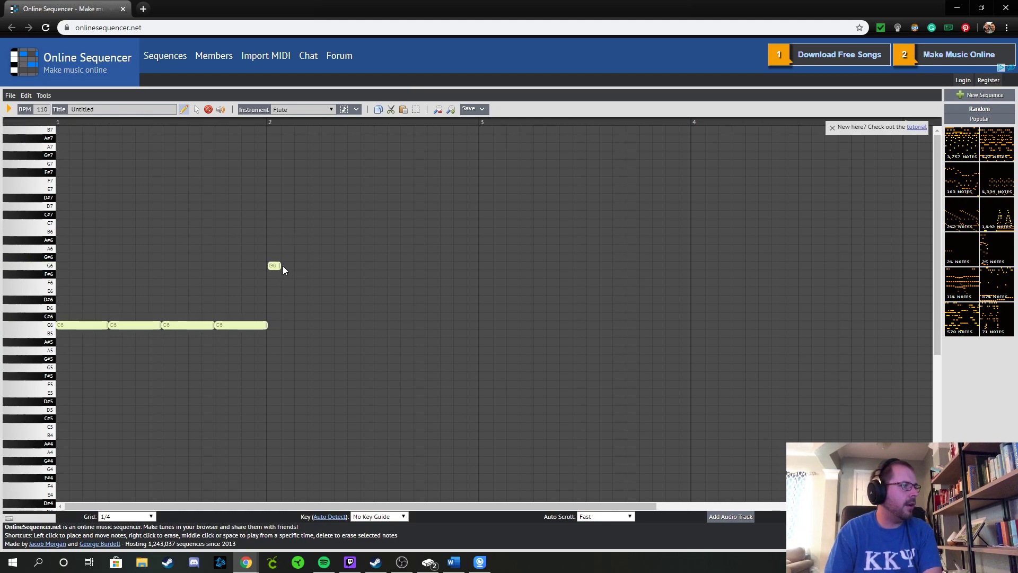
pyautogui.moveTo(281, 266); pyautogui.dragTo(314, 267)
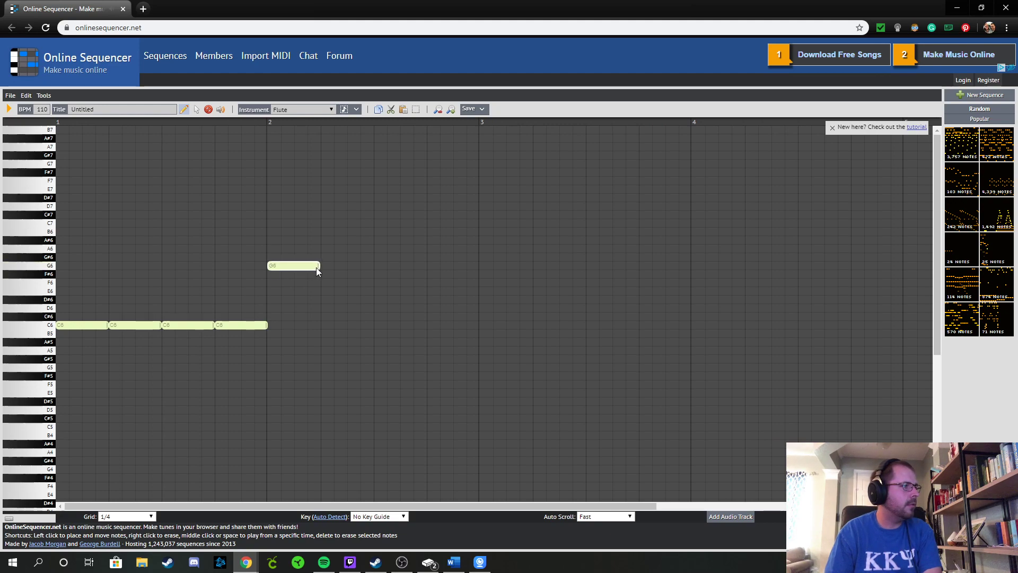
pyautogui.click(304, 269)
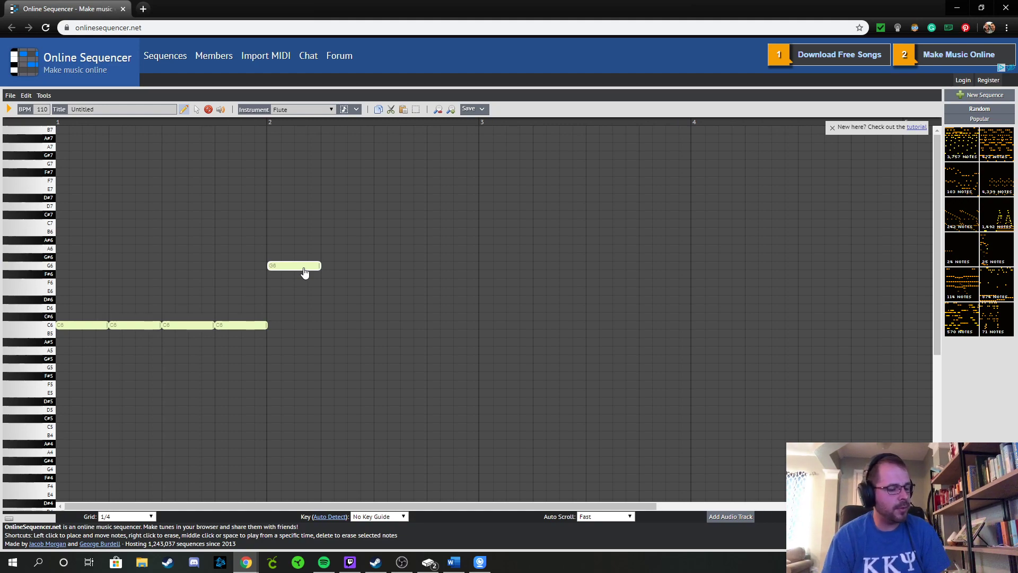
pyautogui.hotkey('ctrl', 'c')
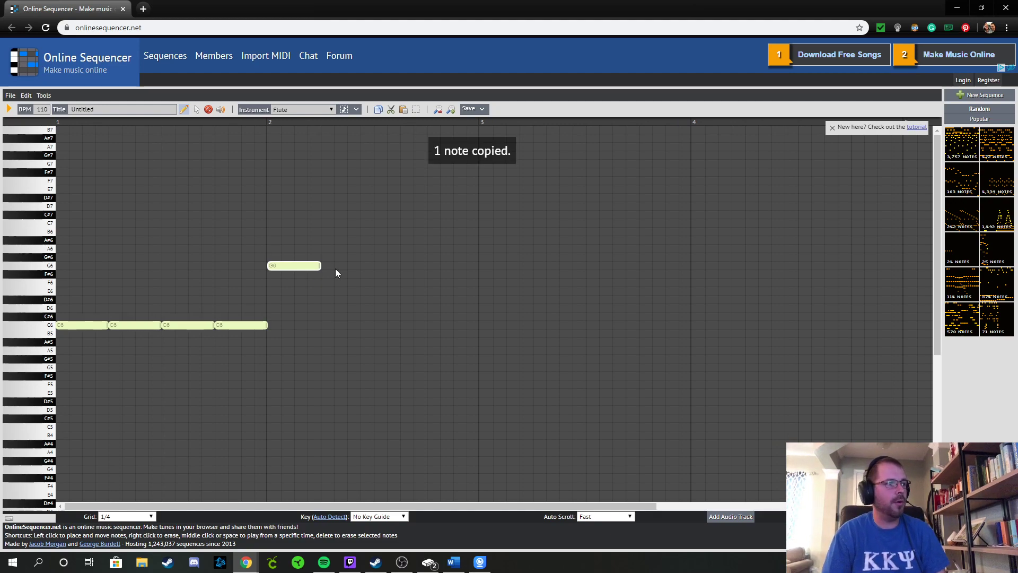
pyautogui.hotkey('ctrl', 'v')
pyautogui.moveTo(311, 267); pyautogui.dragTo(361, 267)
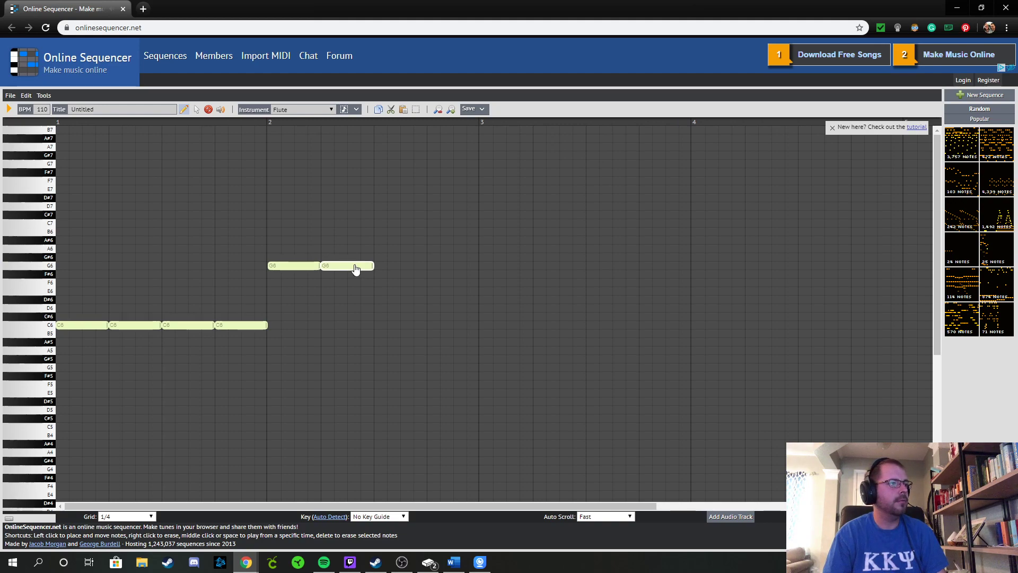
pyautogui.hotkey('ctrl', 'v')
pyautogui.moveTo(301, 274); pyautogui.dragTo(408, 267)
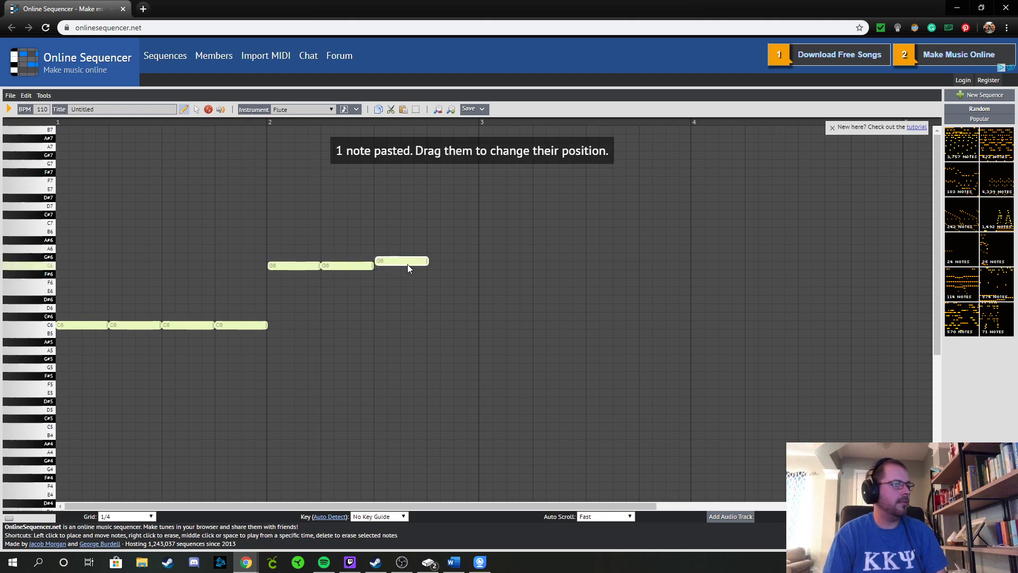
pyautogui.hotkey('ctrl', 'v')
pyautogui.moveTo(297, 270); pyautogui.dragTo(450, 268)
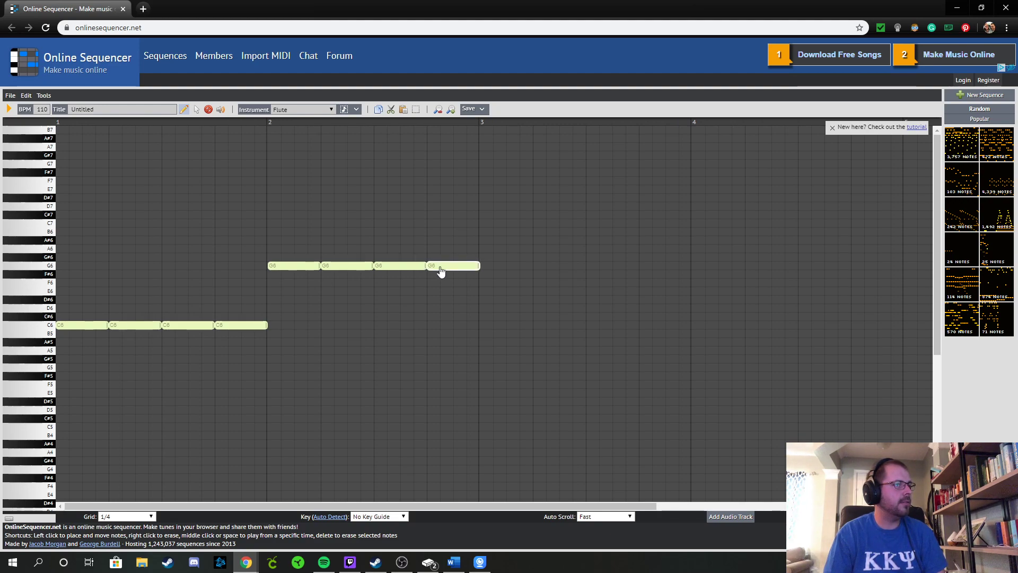
# Step: Copy the eight C6 and G6 notes of measures 1 and 2 into measures 3 and 4
pyautogui.click(105, 329)
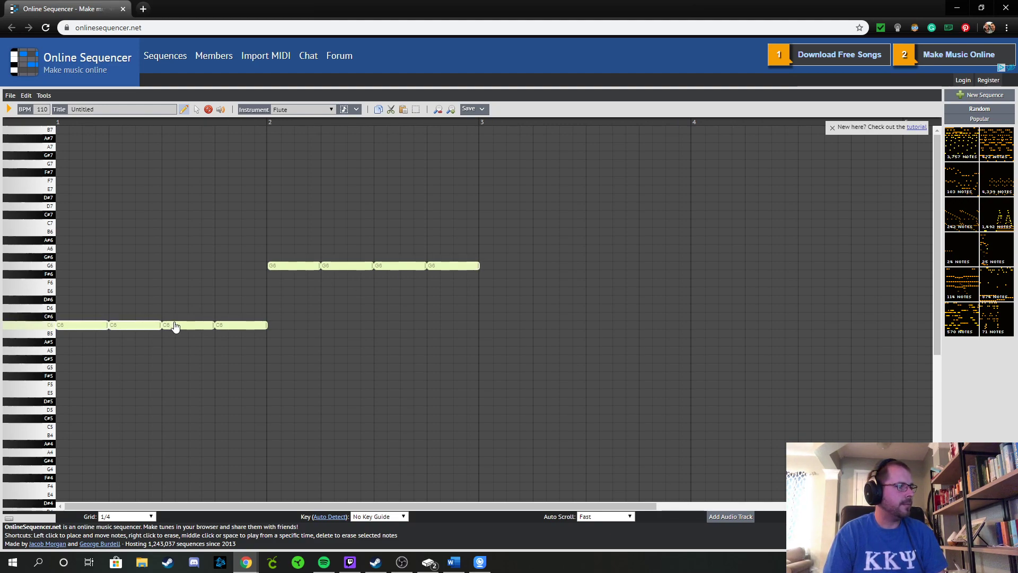
pyautogui.click(292, 275)
pyautogui.rightClick(291, 275)
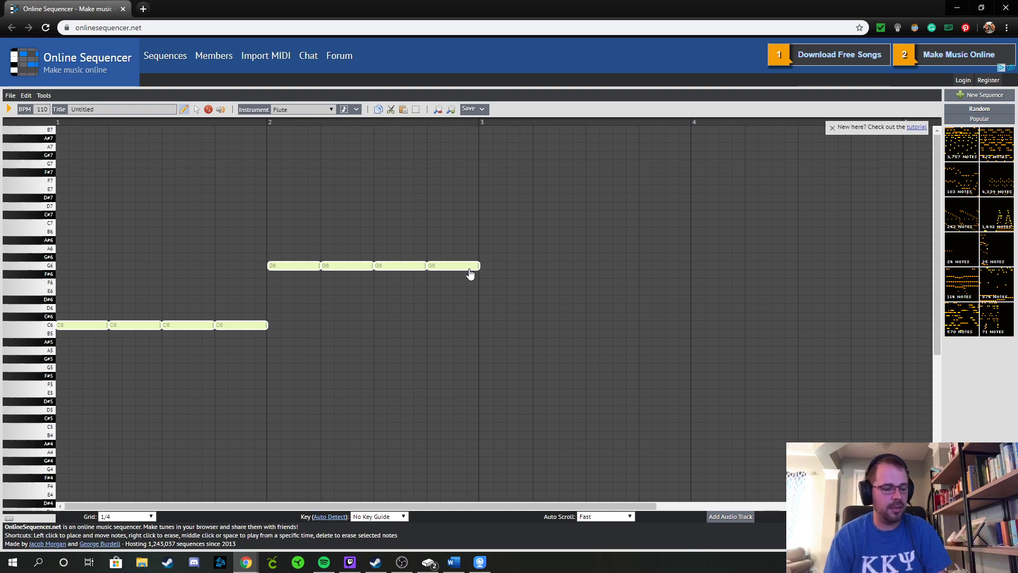
pyautogui.hotkey('ctrl', 'c')
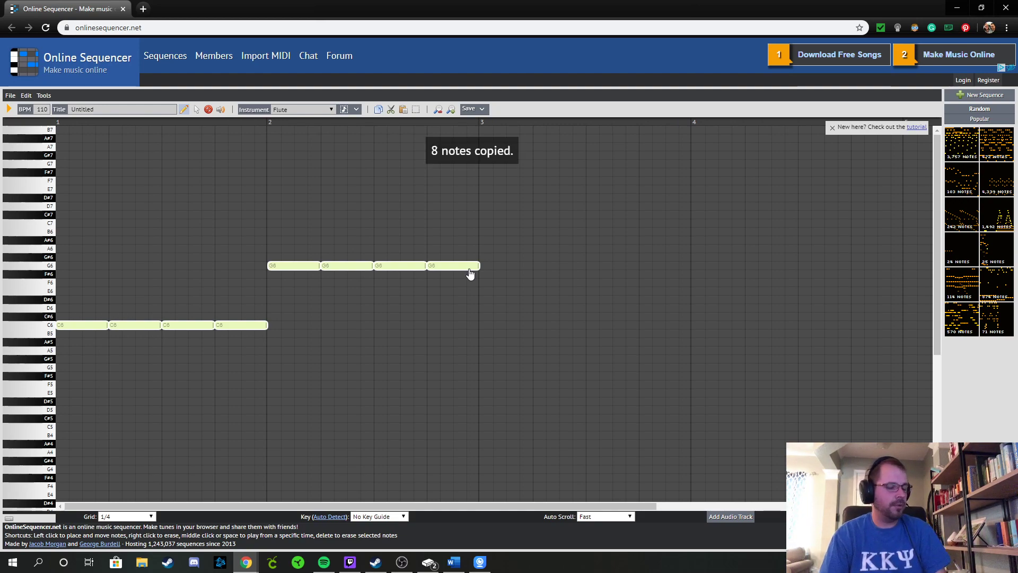
pyautogui.hotkey('ctrl', 'v')
pyautogui.moveTo(285, 270); pyautogui.dragTo(712, 271)
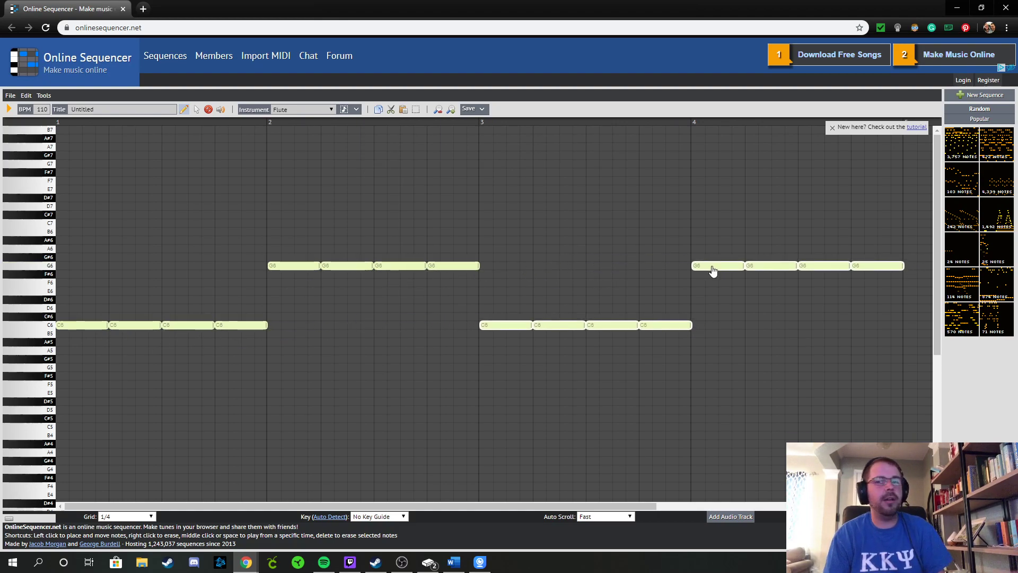
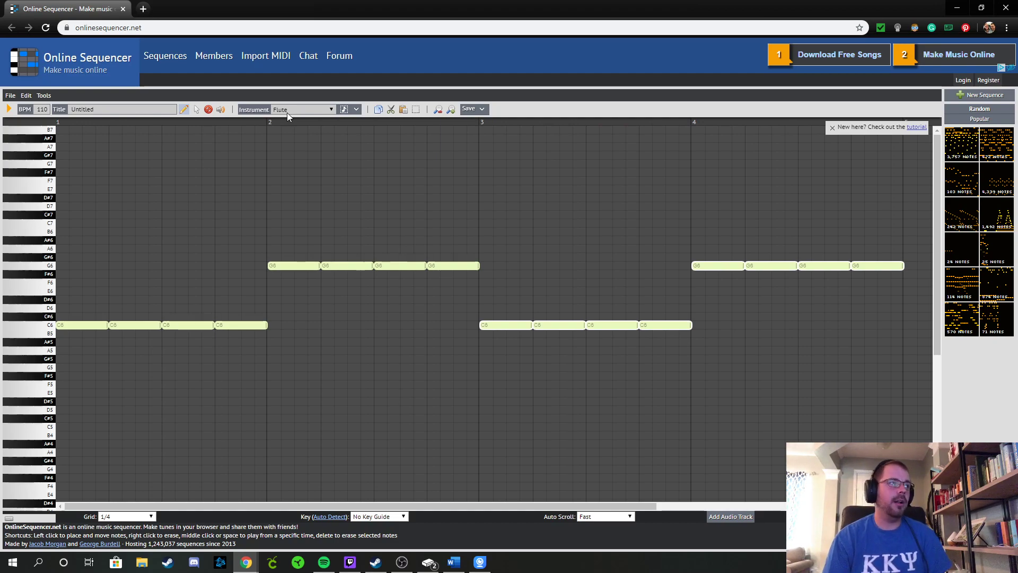
# Step: Switch the instrument to Bass and place a one-beat C3 on beat 1 and a one-beat G3 on beat 2 of measure 1
pyautogui.click(287, 113)
pyautogui.scroll(3, 316, 202)
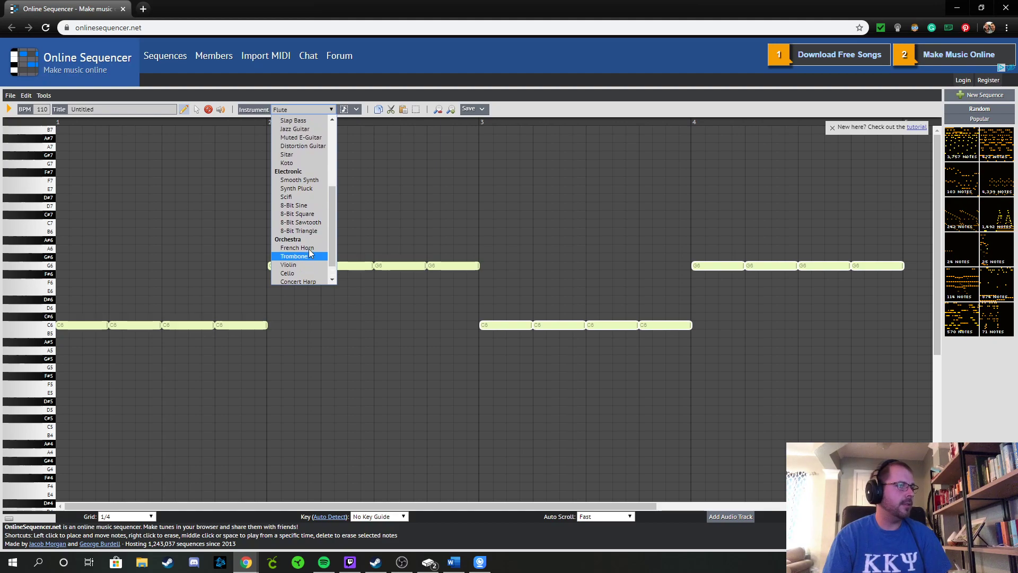
pyautogui.scroll(5, 308, 257)
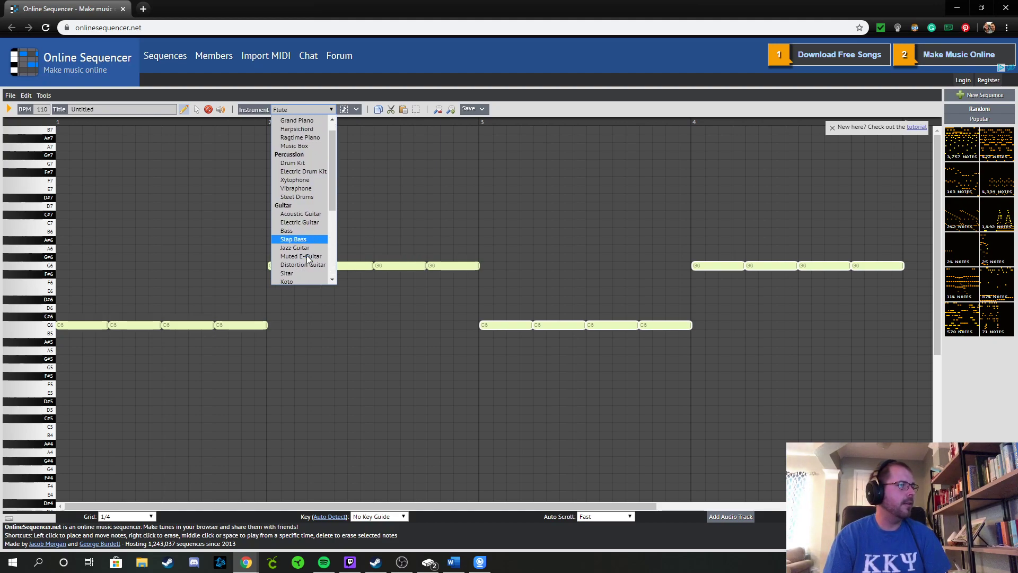
pyautogui.scroll(-4, 307, 258)
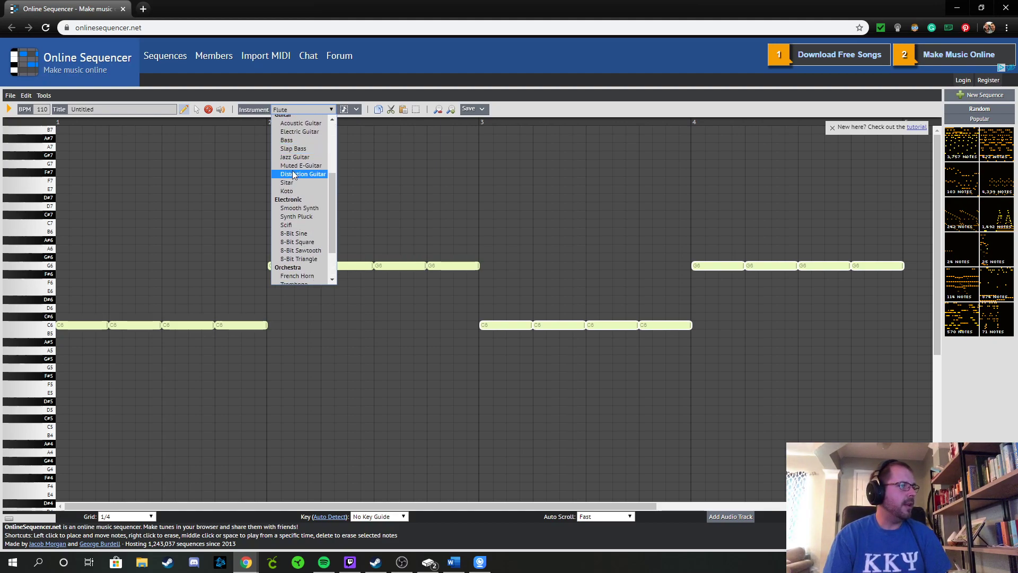
pyautogui.click(297, 141)
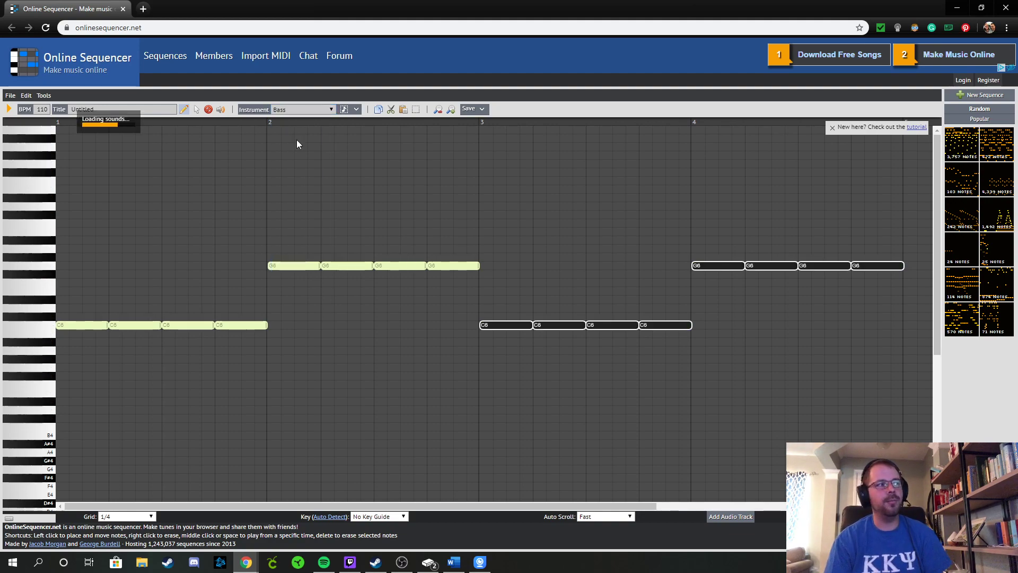
pyautogui.scroll(-1, 405, 390)
pyautogui.scroll(-3, 405, 389)
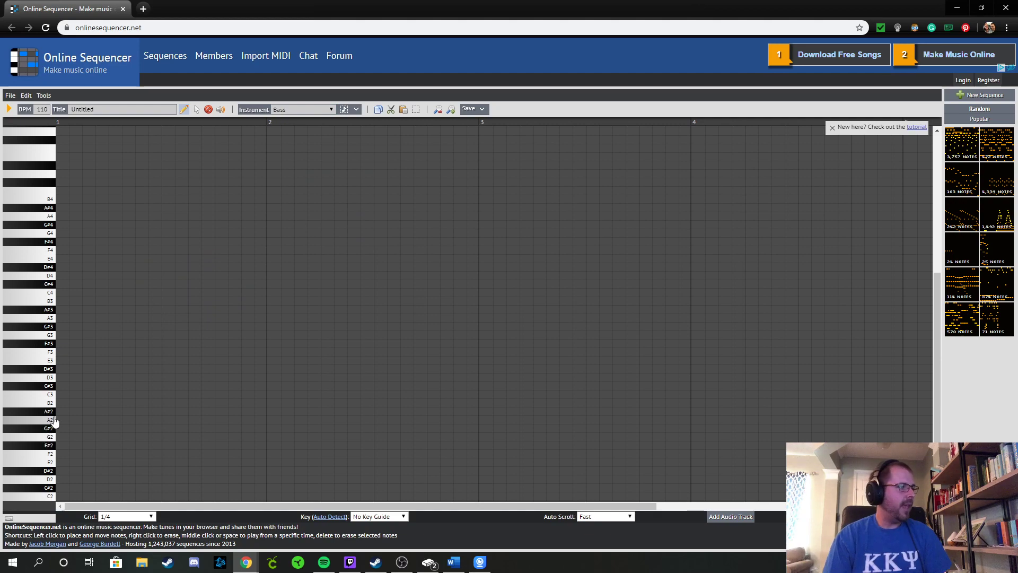
pyautogui.moveTo(66, 396); pyautogui.dragTo(107, 397)
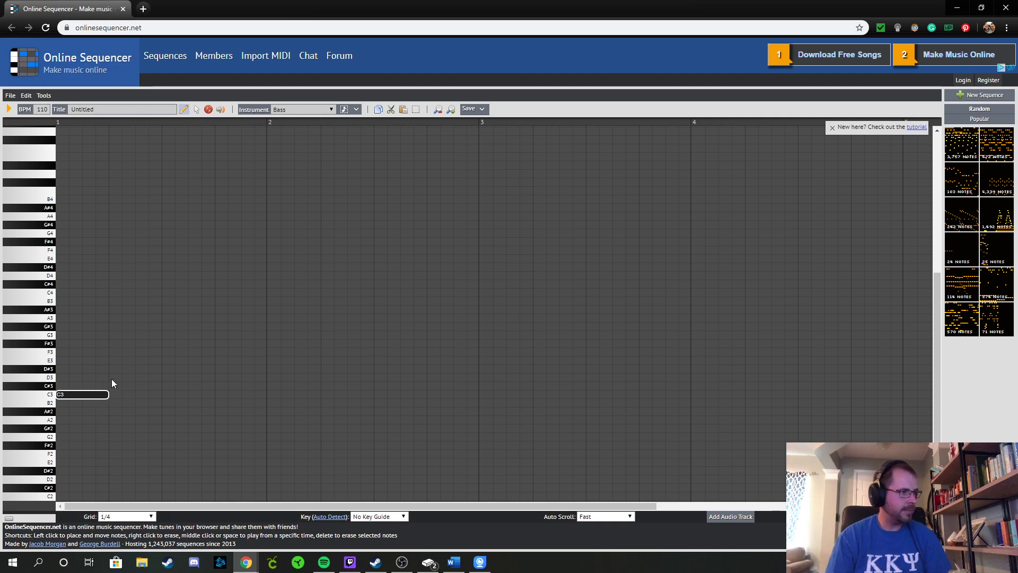
pyautogui.click(113, 334)
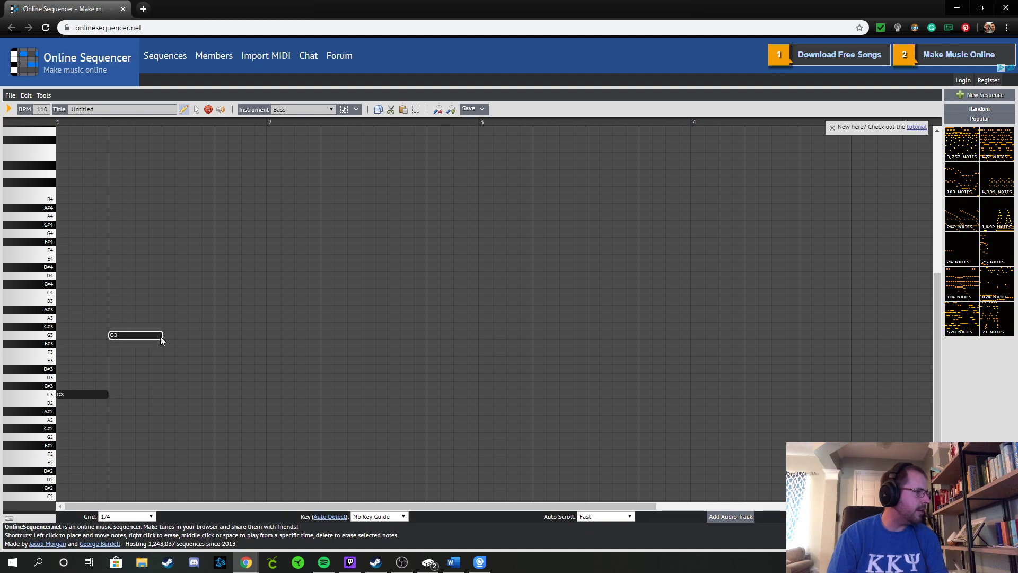
# Step: Copy the C3 and G3 bass pair onto beats 3 and 4 of measure 1
pyautogui.keyDown('shift'); pyautogui.click(97, 394); pyautogui.keyUp('shift')
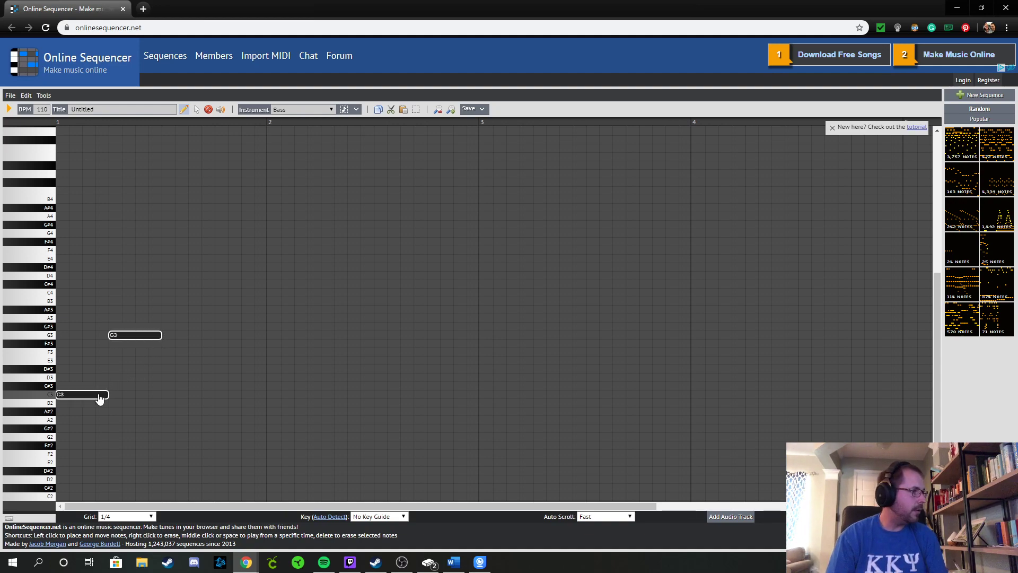
pyautogui.hotkey('ctrl', 'c')
pyautogui.hotkey('ctrl', 'v')
pyautogui.moveTo(142, 336); pyautogui.dragTo(247, 333)
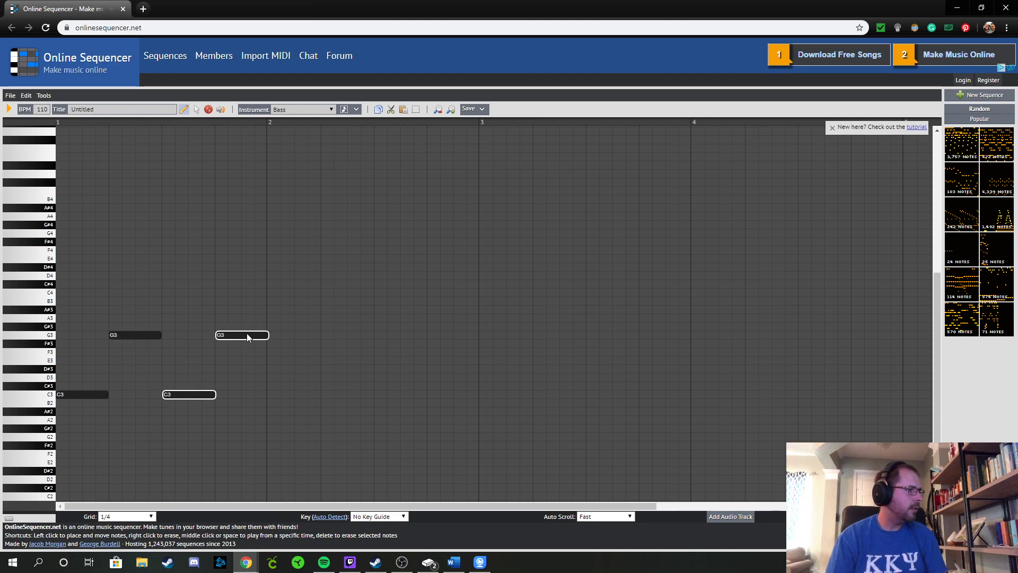
# Step: Copy measure 1's four-note bass pattern and paste it into measures 2, 3 and 4
pyautogui.keyDown('shift'); pyautogui.click(151, 338); pyautogui.keyUp('shift')
pyautogui.keyDown('shift'); pyautogui.click(98, 394); pyautogui.keyUp('shift')
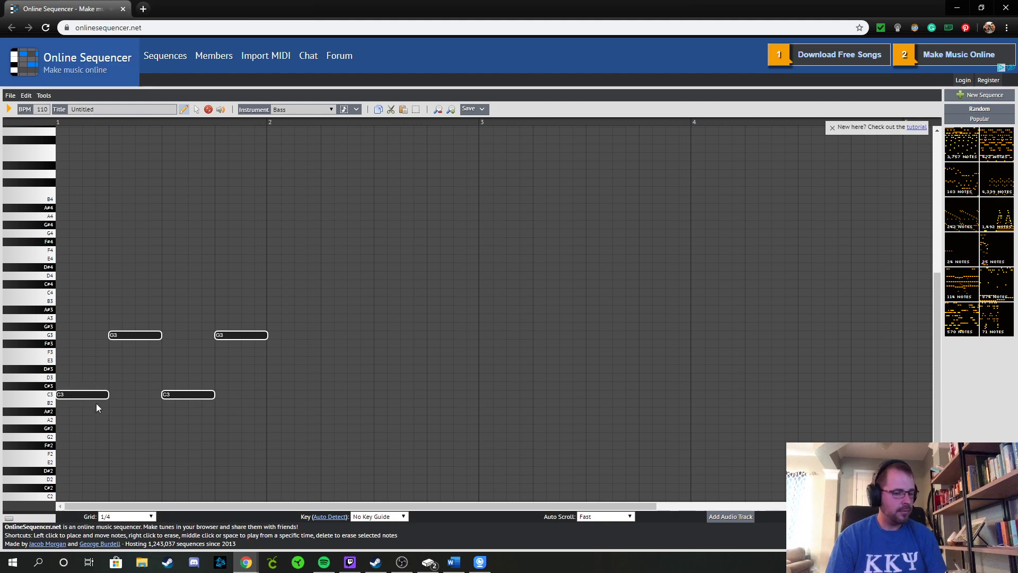
pyautogui.hotkey('ctrl', 'c')
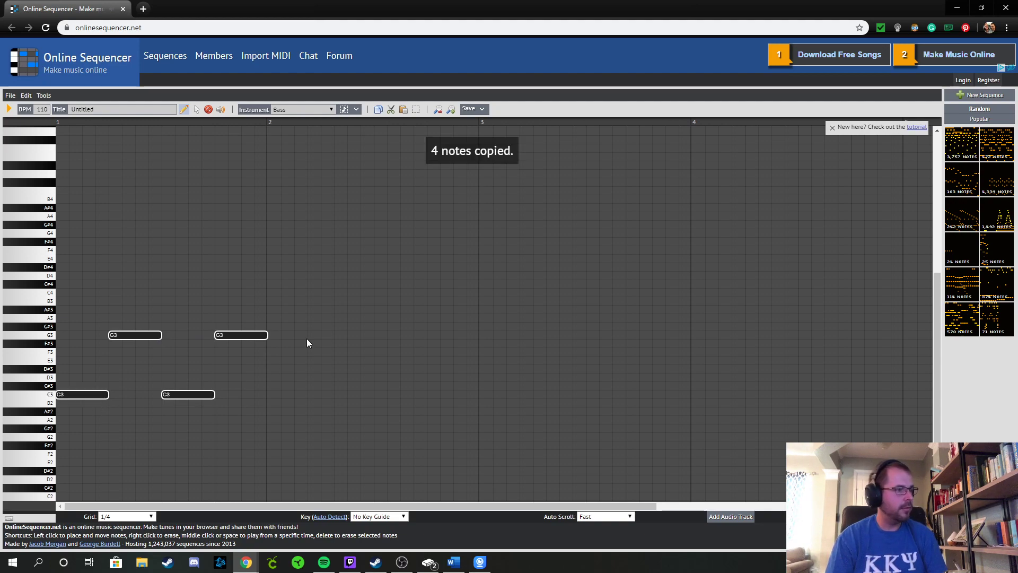
pyautogui.hotkey('ctrl', 'v')
pyautogui.moveTo(227, 339); pyautogui.dragTo(439, 335)
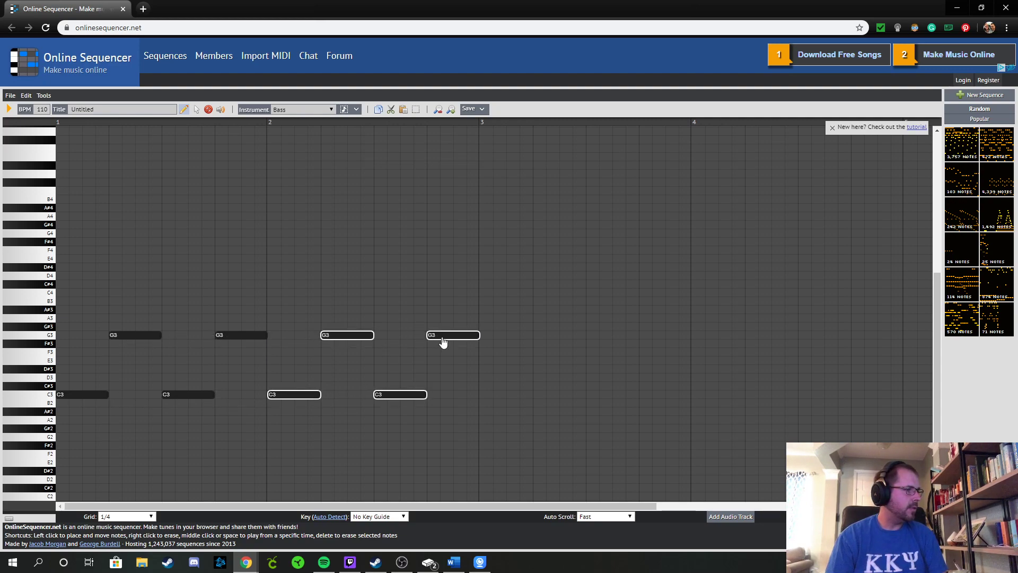
pyautogui.hotkey('ctrl', 'v')
pyautogui.moveTo(238, 341); pyautogui.dragTo(662, 343)
pyautogui.hotkey('ctrl', 'v')
pyautogui.moveTo(243, 337); pyautogui.dragTo(874, 333)
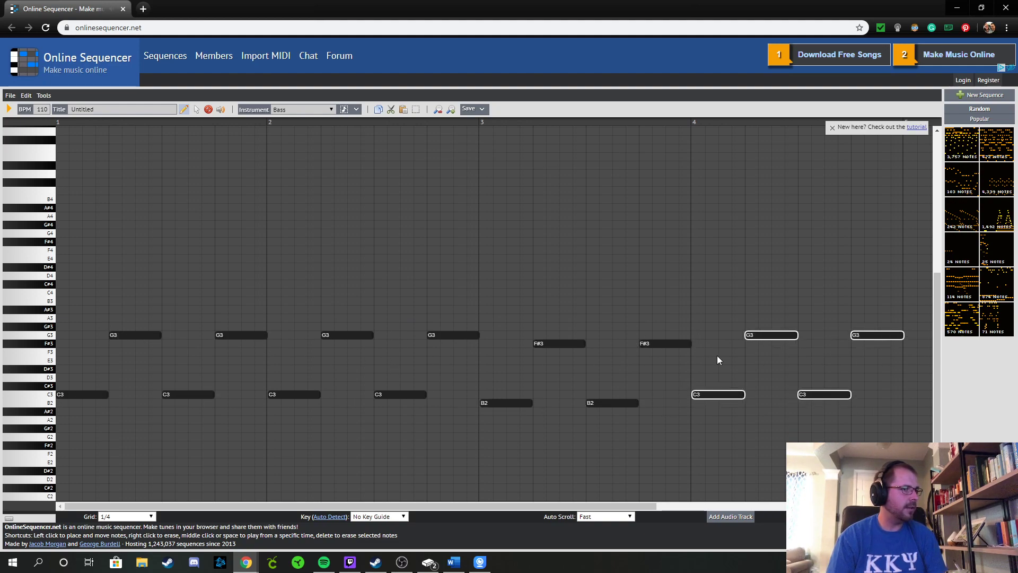
# Step: Raise measure 3's B2 notes to C3 and its F#3 notes to G3, and play the sequence back
pyautogui.moveTo(507, 404); pyautogui.dragTo(507, 393)
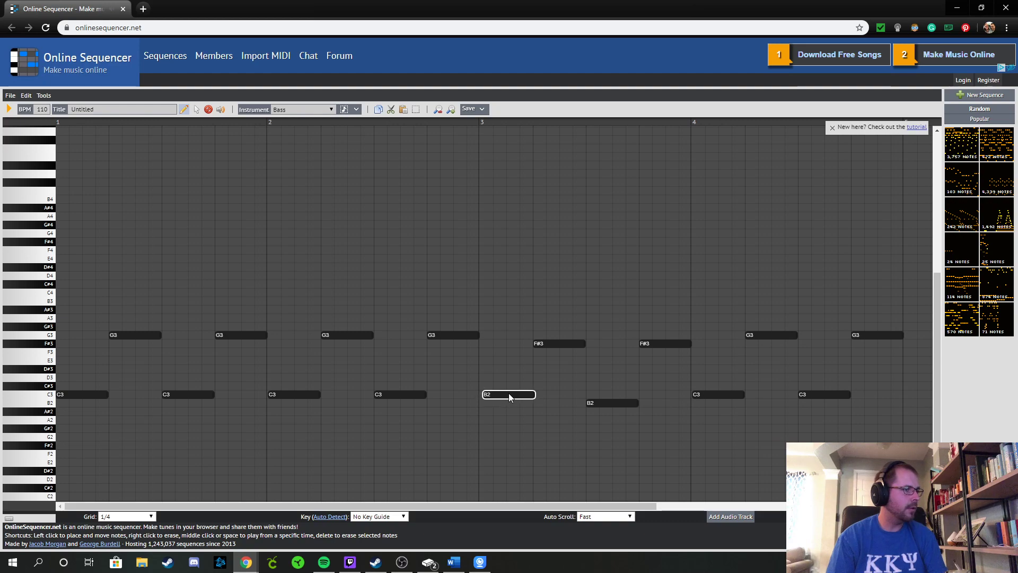
pyautogui.moveTo(554, 348); pyautogui.dragTo(553, 333)
pyautogui.moveTo(650, 348); pyautogui.dragTo(651, 335)
pyautogui.moveTo(625, 402); pyautogui.dragTo(621, 393)
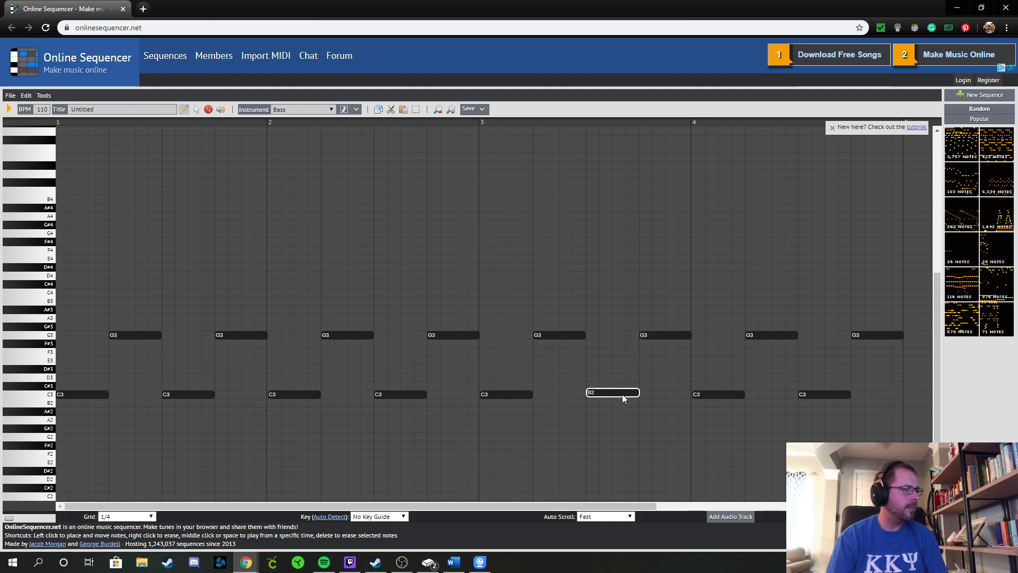
pyautogui.click(9, 110)
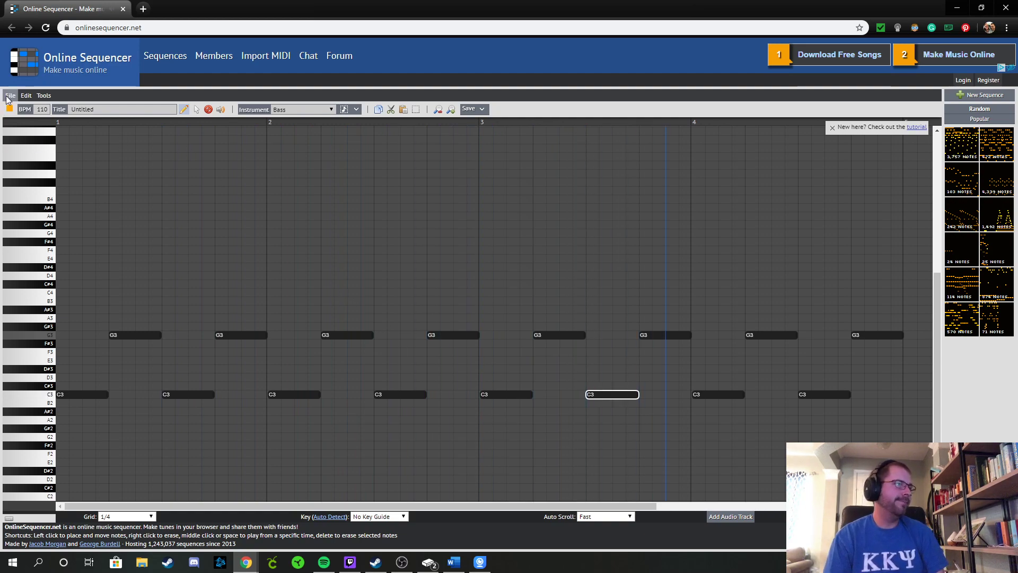
pyautogui.click(10, 112)
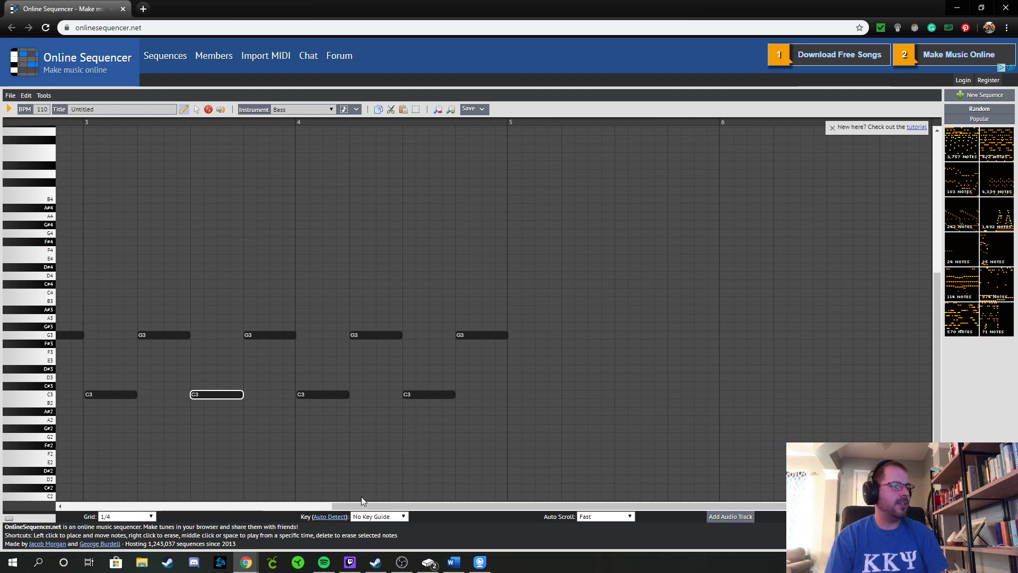
pyautogui.moveTo(377, 506); pyautogui.dragTo(60, 487)
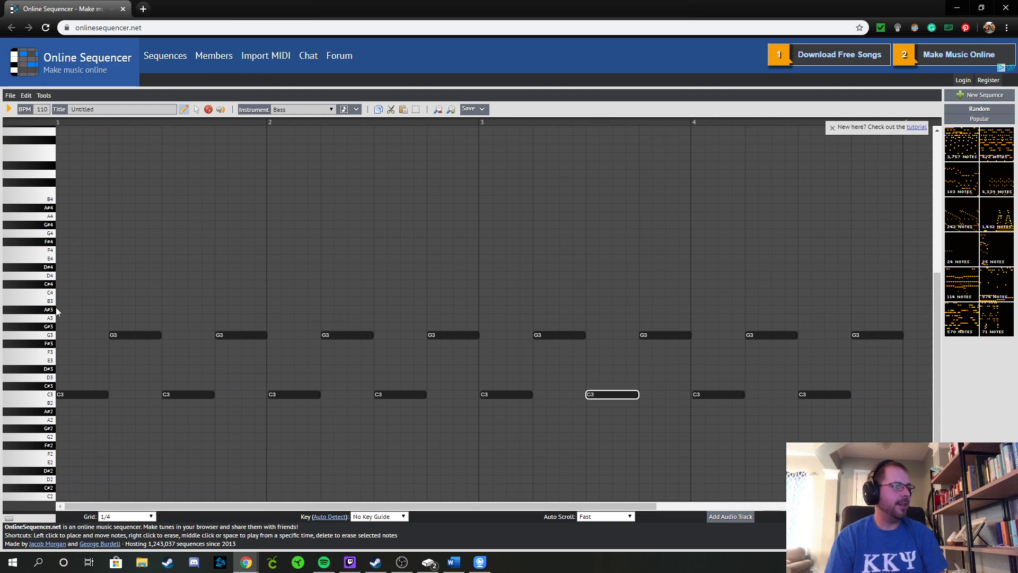
# Step: Erase all the C6 and G6 notes in measures 1 to 4, keeping the low bass line
pyautogui.scroll(5, 178, 371)
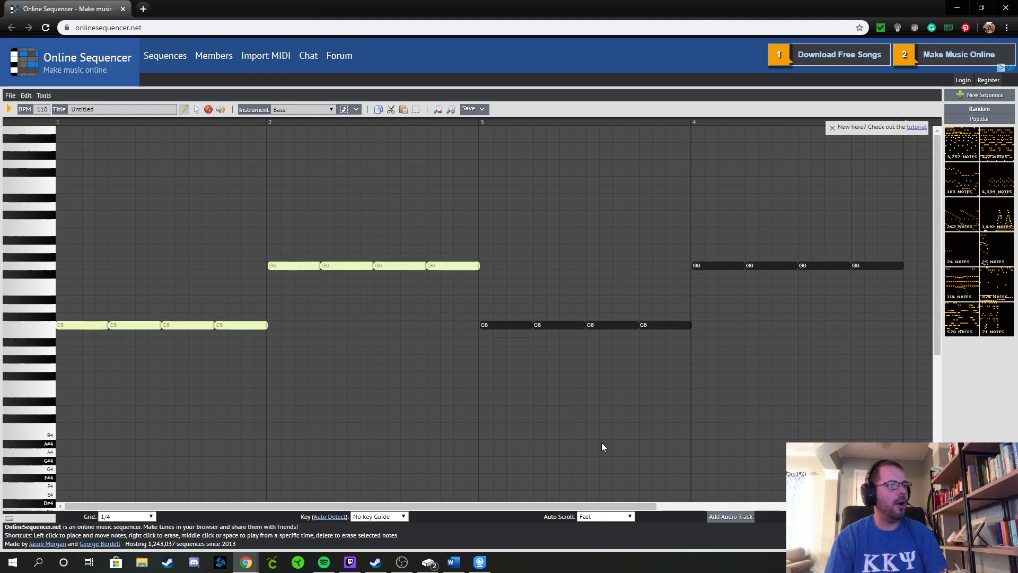
pyautogui.rightClick(98, 329)
pyautogui.rightClick(145, 330)
pyautogui.rightClick(202, 327)
pyautogui.rightClick(244, 325)
pyautogui.rightClick(302, 268)
pyautogui.rightClick(350, 268)
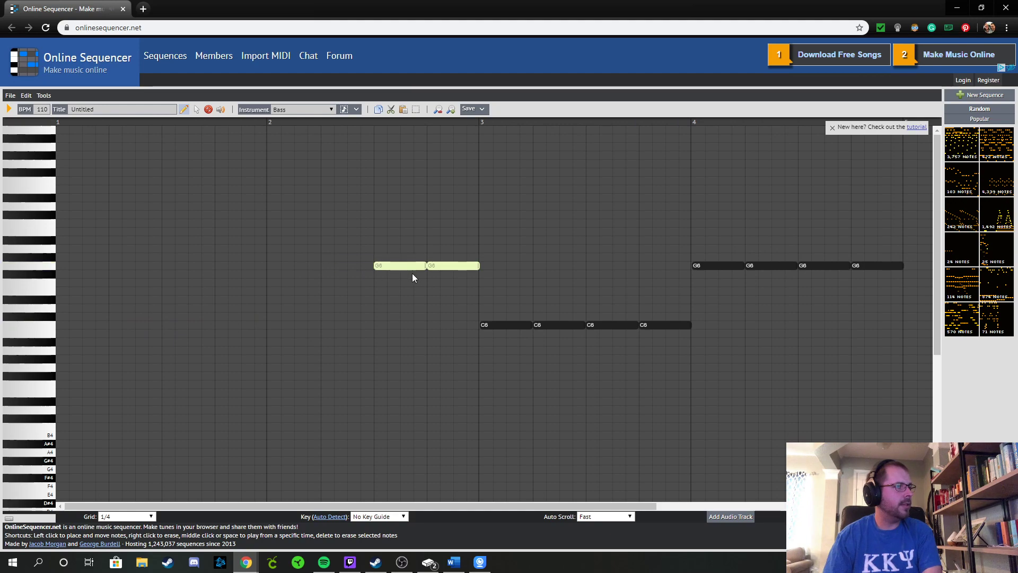
pyautogui.rightClick(414, 273)
pyautogui.rightClick(454, 268)
pyautogui.rightClick(509, 326)
pyautogui.rightClick(563, 327)
pyautogui.rightClick(615, 327)
pyautogui.rightClick(676, 332)
pyautogui.rightClick(725, 268)
pyautogui.rightClick(764, 268)
pyautogui.rightClick(833, 268)
pyautogui.rightClick(865, 268)
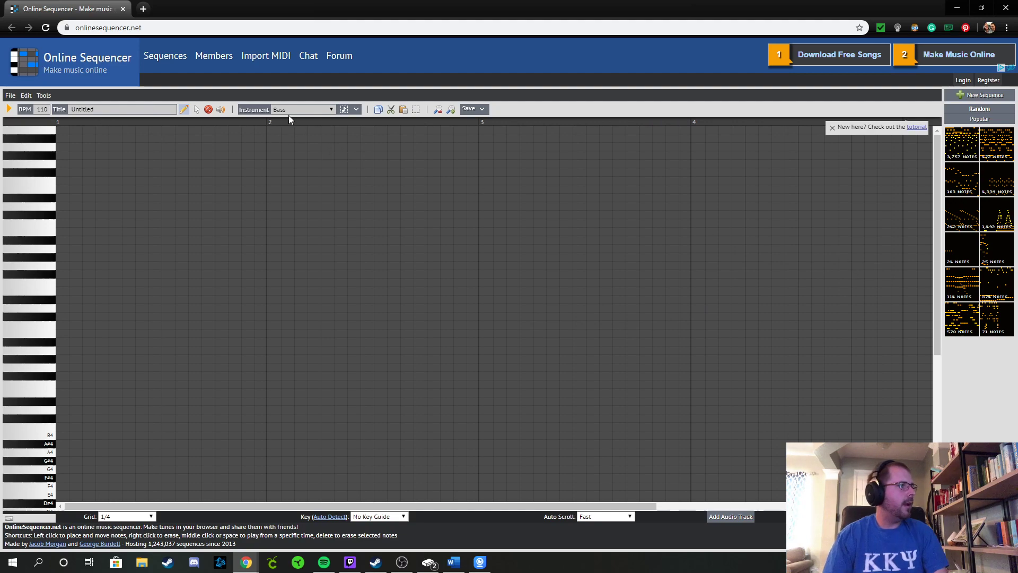
# Step: Switch the instrument to Drum Kit and audition the drum sounds
pyautogui.click(331, 110)
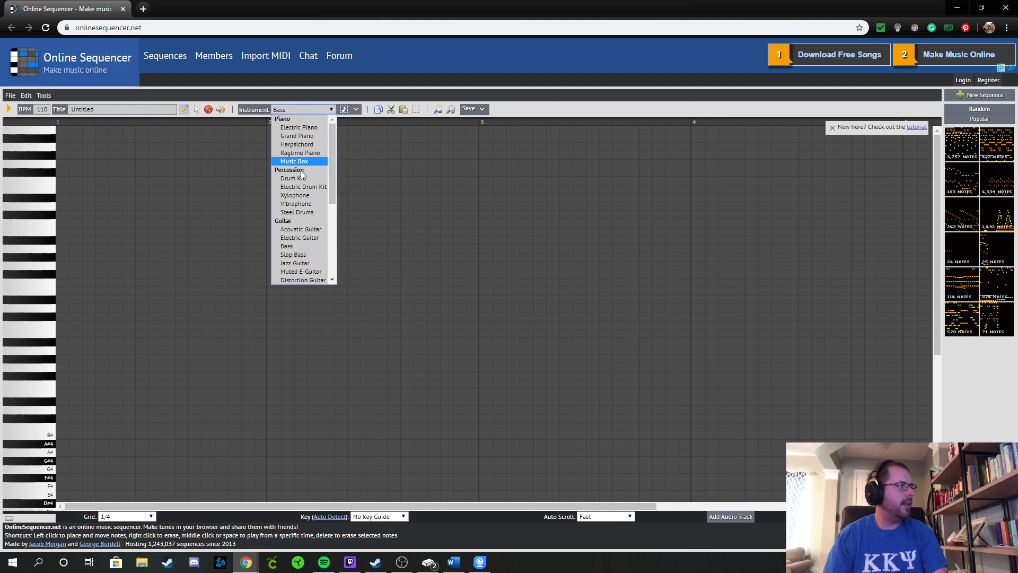
pyautogui.click(304, 186)
pyautogui.click(332, 110)
pyautogui.click(304, 179)
pyautogui.scroll(-5, 195, 295)
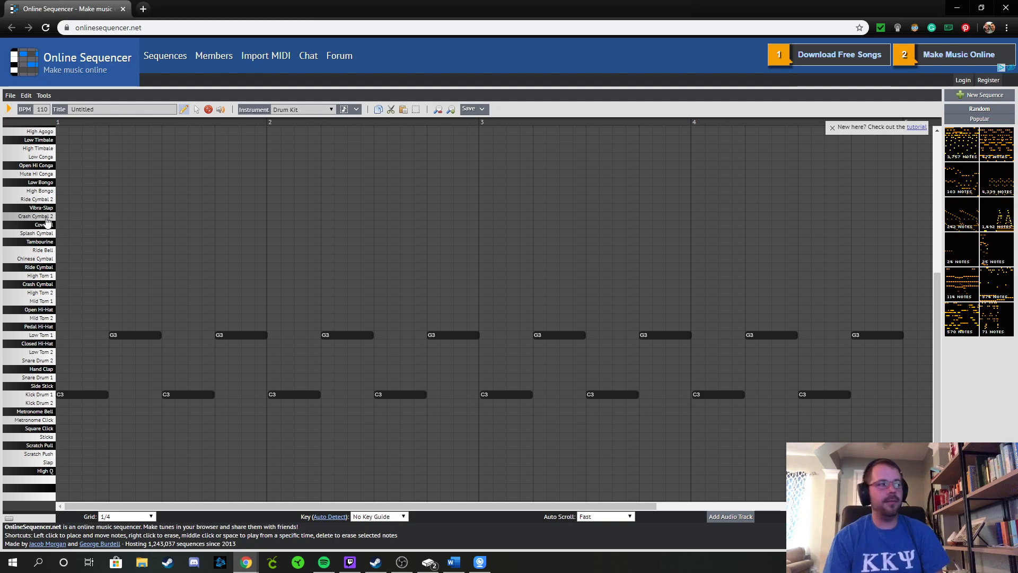
pyautogui.moveTo(47, 222)
pyautogui.mouseDown()
pyautogui.moveTo(41, 392)
pyautogui.moveTo(34, 148)
pyautogui.moveTo(21, 413)
pyautogui.moveTo(30, 267)
pyautogui.moveTo(37, 456)
pyautogui.moveTo(45, 288)
pyautogui.moveTo(47, 398)
pyautogui.moveTo(69, 419)
pyautogui.mouseUp()
pyautogui.scroll(2, 102, 418)
pyautogui.scroll(-2, 102, 418)
# Step: Place a short Kick Drum 2 hit on every beat of measures 1 to 4 and play the sequence back
pyautogui.click(61, 403)
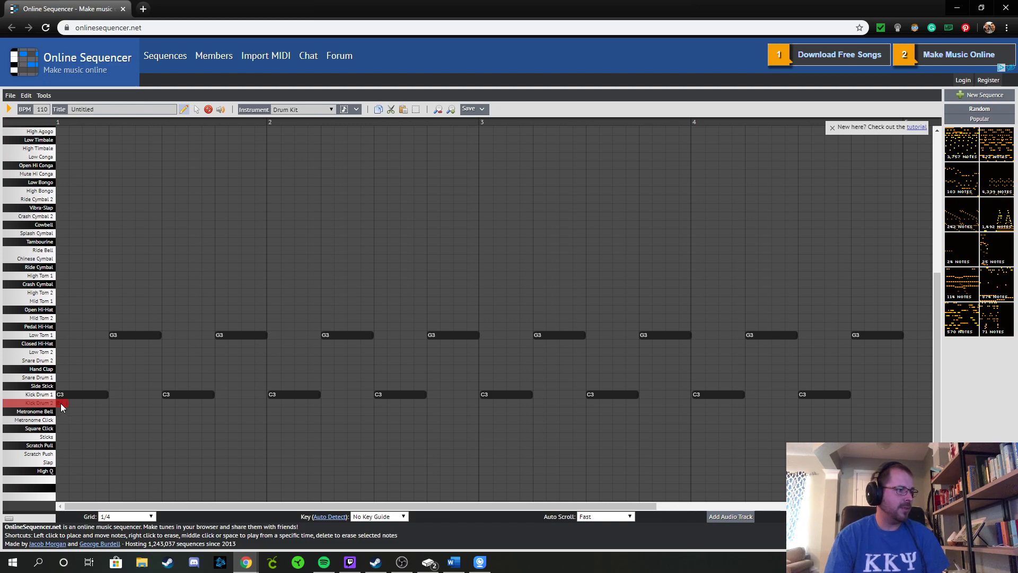
pyautogui.click(112, 403)
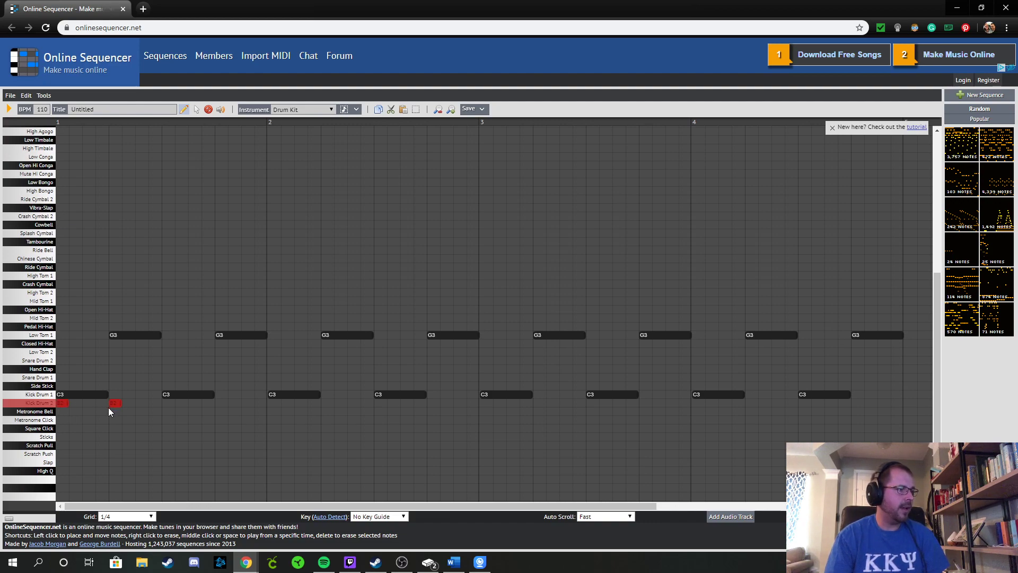
pyautogui.click(168, 404)
pyautogui.click(221, 403)
pyautogui.click(272, 403)
pyautogui.click(327, 403)
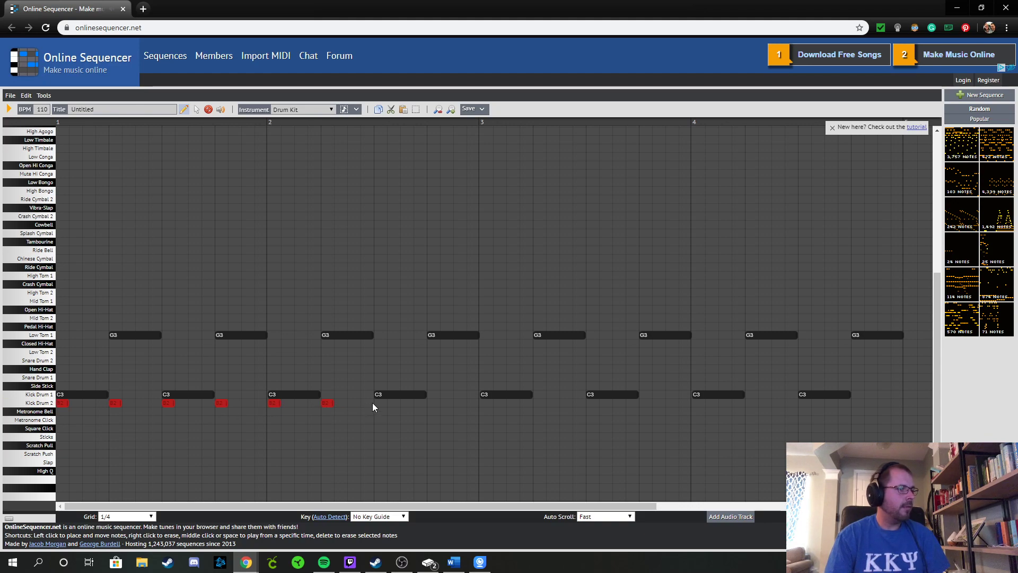
pyautogui.click(434, 403)
pyautogui.click(486, 403)
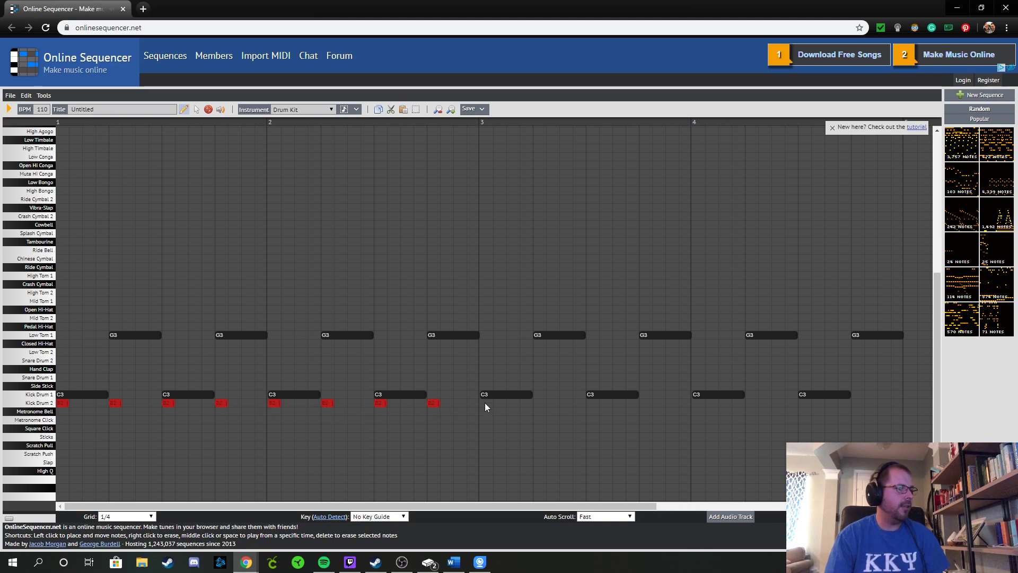
pyautogui.click(539, 403)
pyautogui.click(592, 403)
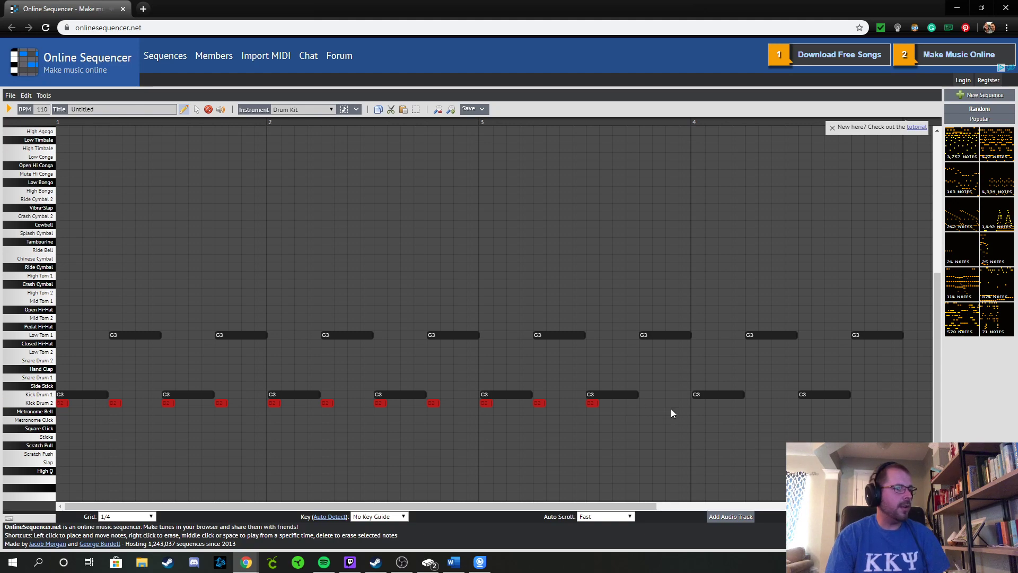
pyautogui.click(698, 403)
pyautogui.click(752, 403)
pyautogui.click(804, 403)
pyautogui.click(857, 403)
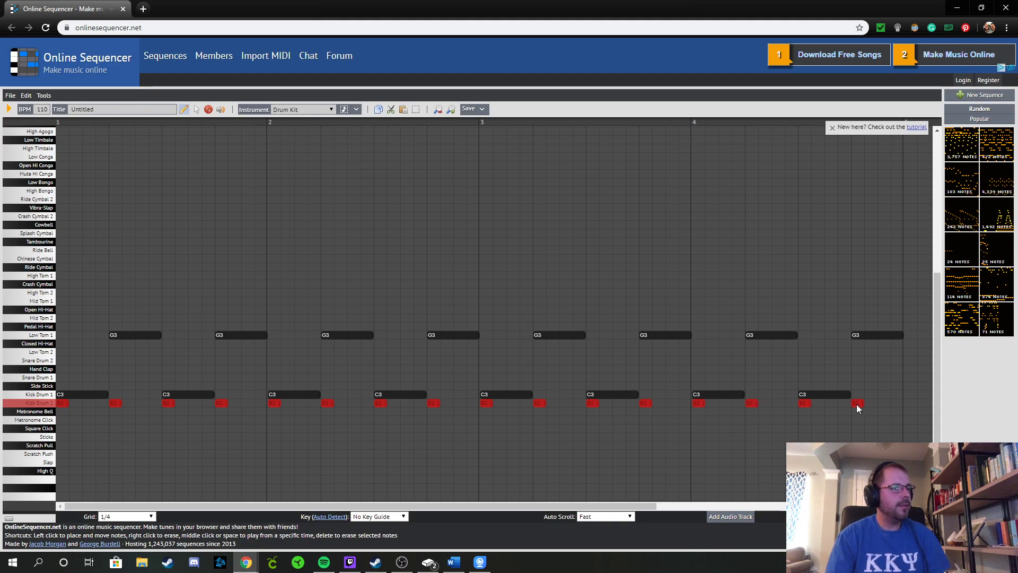
pyautogui.click(8, 110)
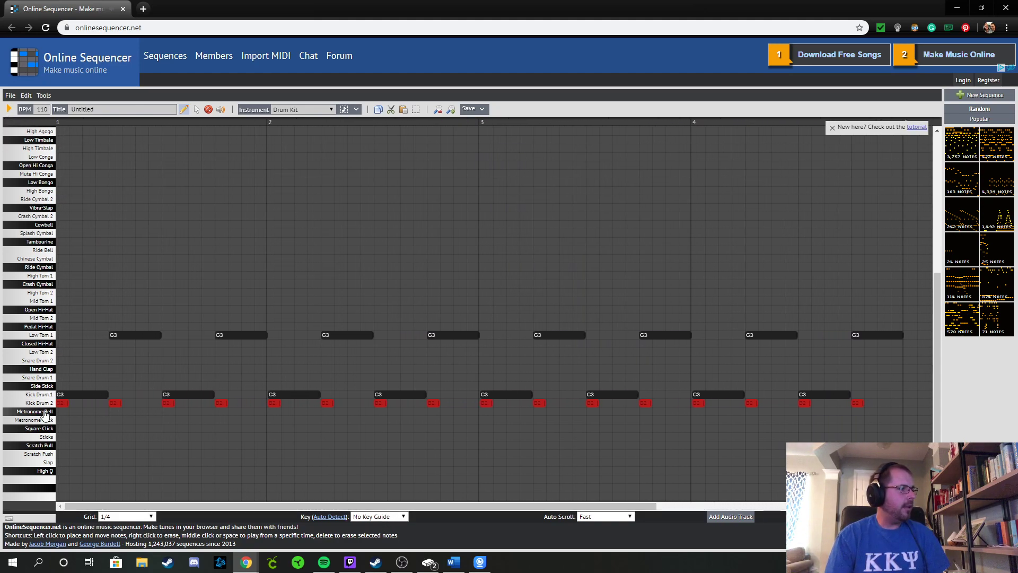
# Step: Place a syncopated pattern of short Snare Drum 1 hits across measure 1 and into the start of measure 2, and play it back
pyautogui.click(64, 377)
pyautogui.click(76, 378)
pyautogui.click(114, 377)
pyautogui.click(152, 377)
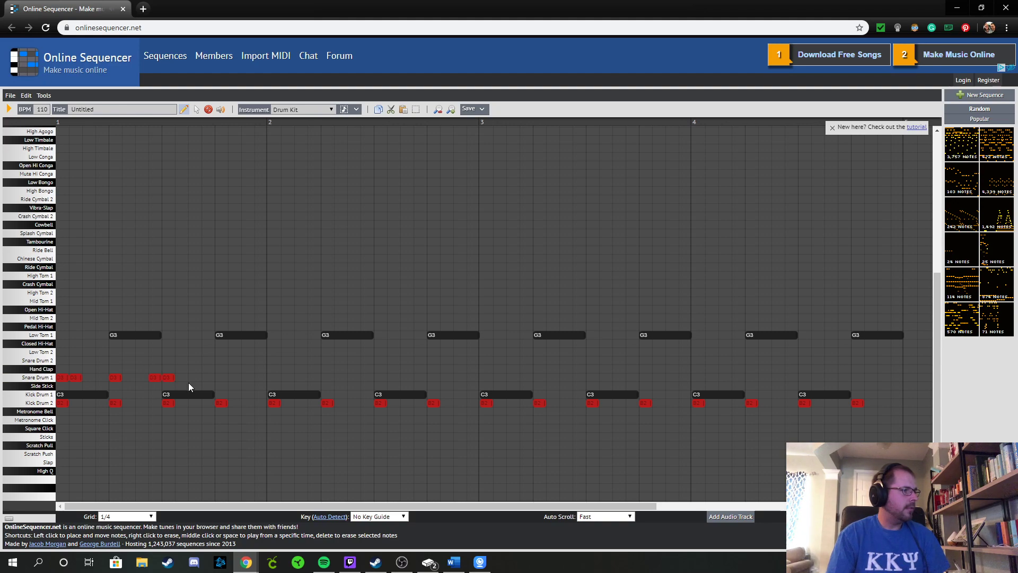
pyautogui.click(219, 378)
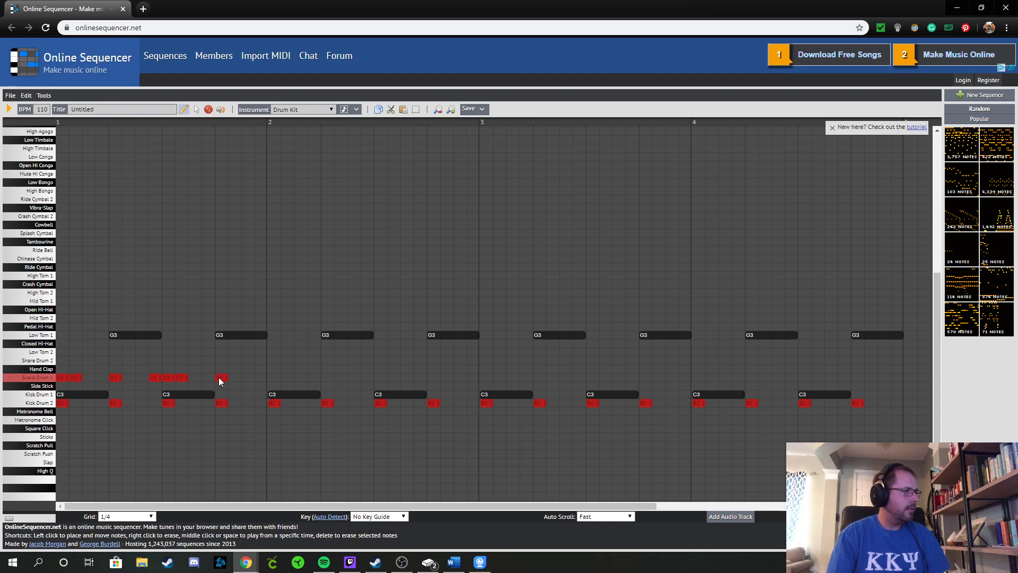
pyautogui.click(259, 378)
pyautogui.click(273, 378)
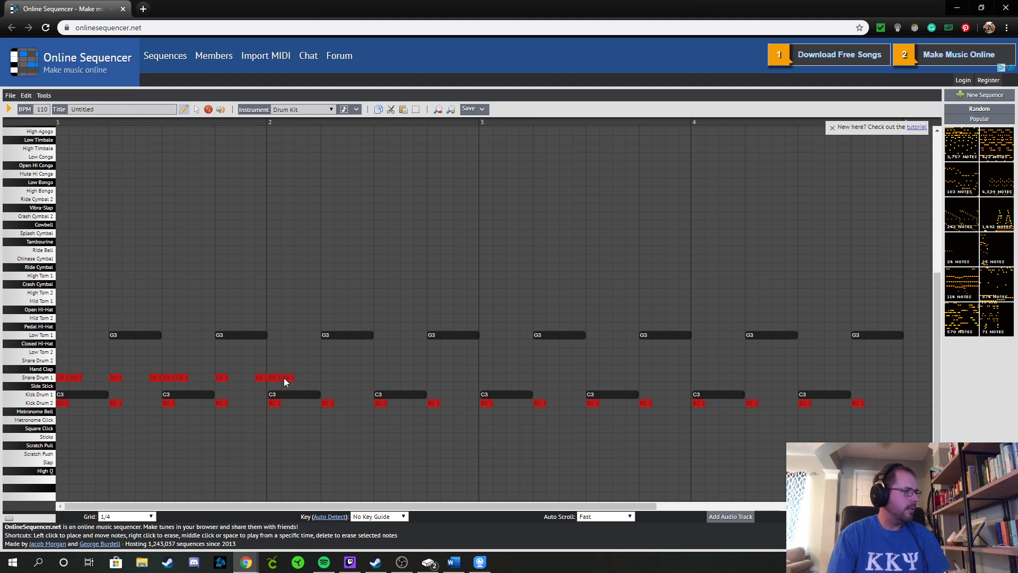
pyautogui.click(9, 109)
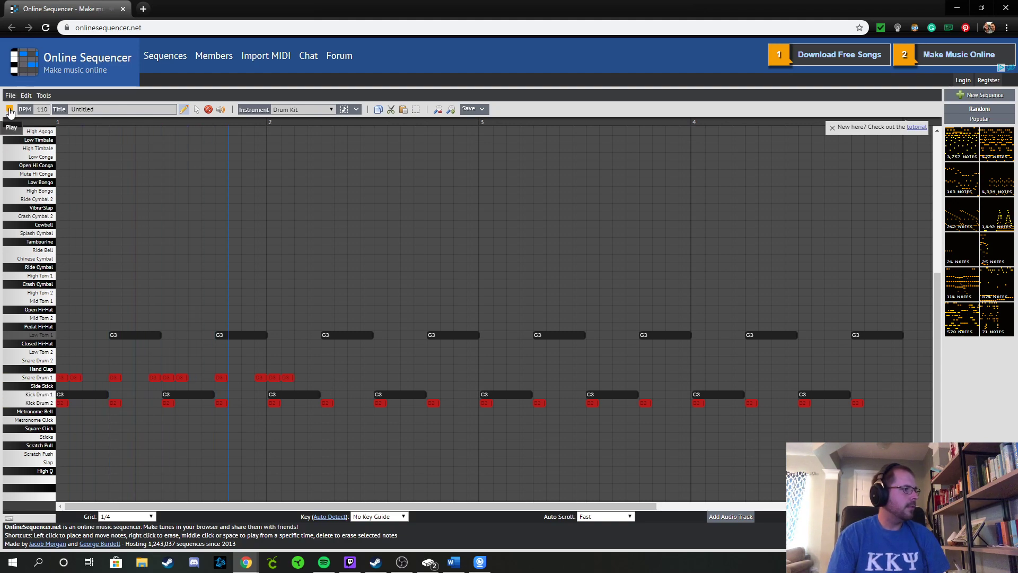
pyautogui.click(9, 109)
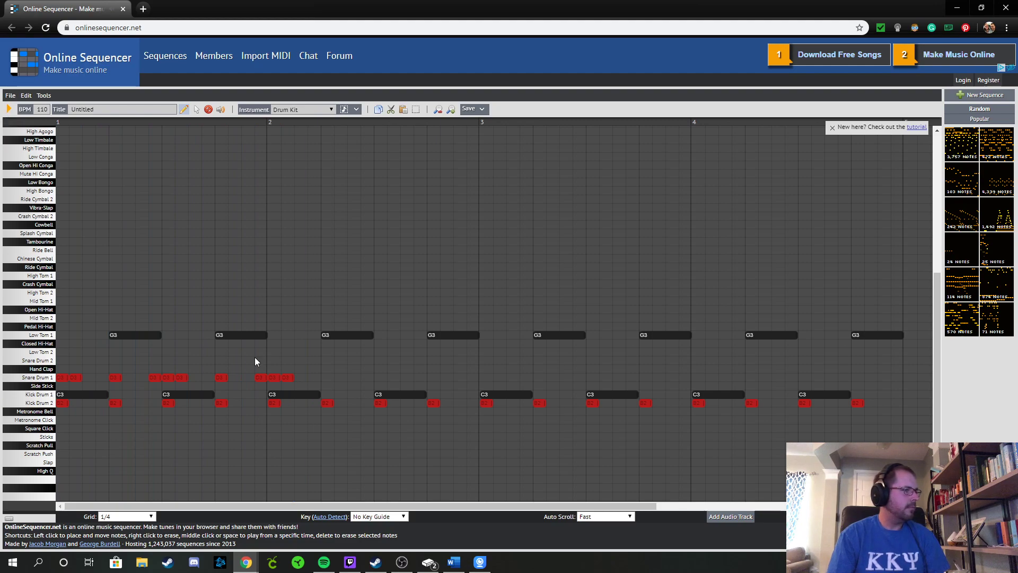
# Step: Copy measure 1's eight Snare Drum 1 hits and start clearing the extra snare hits at the start of measure 2
pyautogui.click(71, 380)
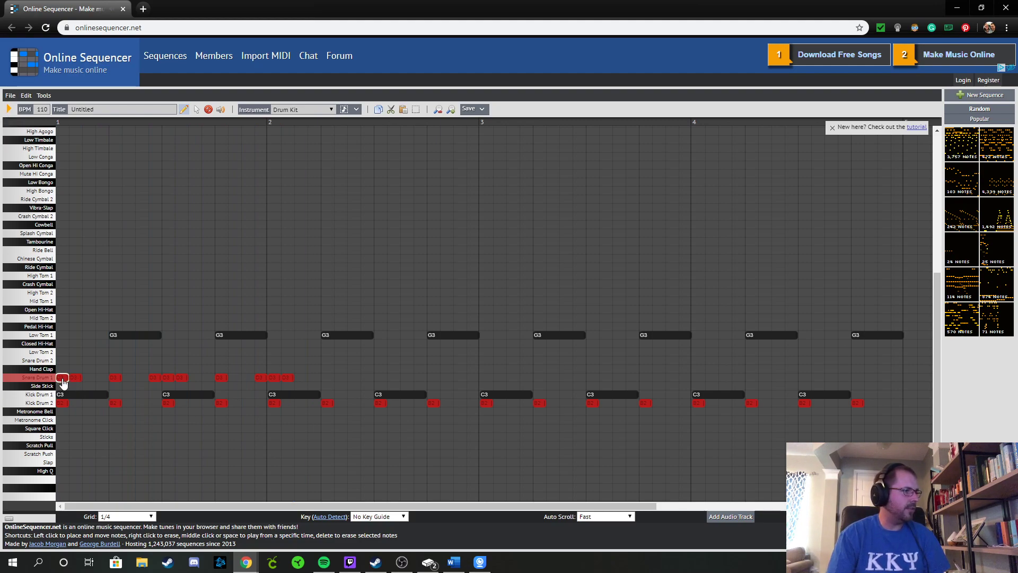
pyautogui.keyDown('ctrl'); pyautogui.click(115, 380); pyautogui.keyUp('ctrl')
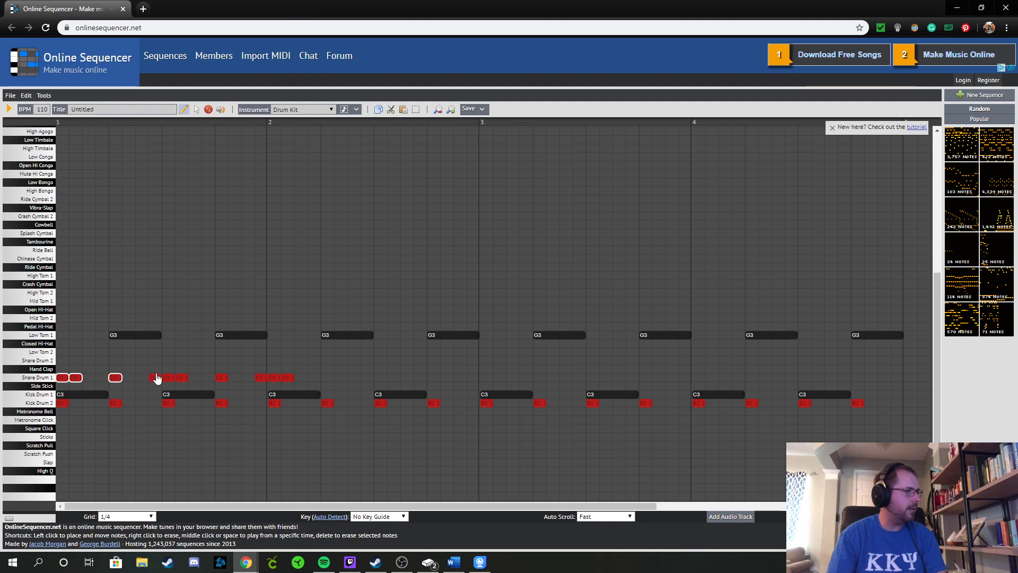
pyautogui.keyDown('ctrl'); pyautogui.click(169, 379); pyautogui.keyUp('ctrl')
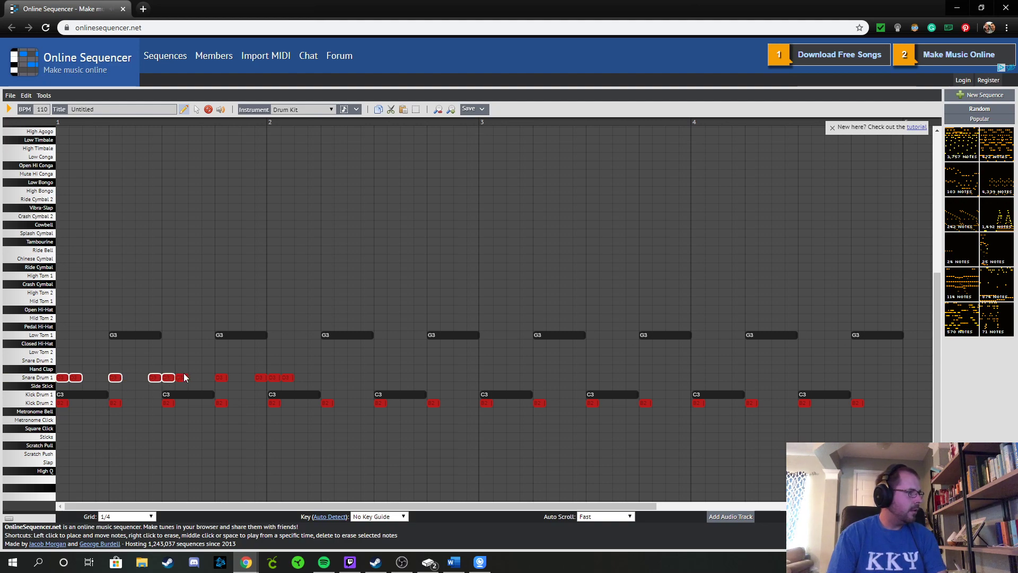
pyautogui.keyDown('ctrl'); pyautogui.click(221, 380); pyautogui.keyUp('ctrl')
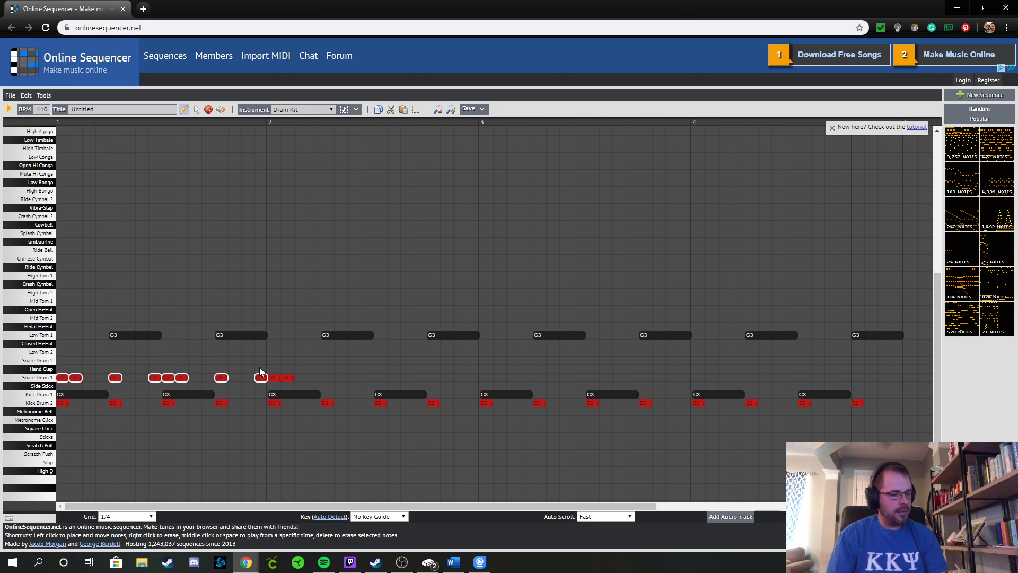
pyautogui.hotkey('ctrl', 'c')
pyautogui.click(274, 379)
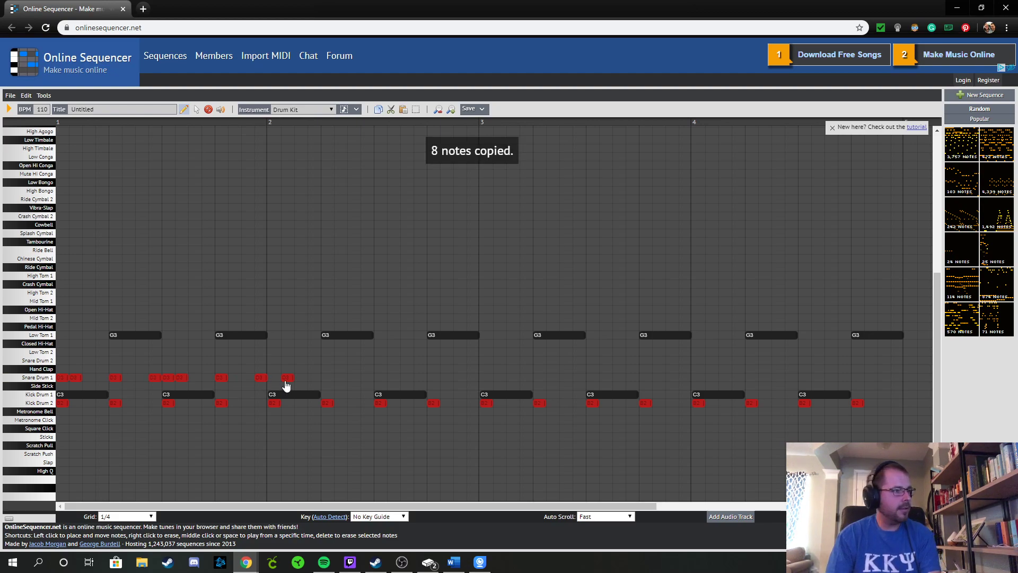
# Step: Paste the copied Snare Drum 1 pattern into measures 2, 3 and 4, and play the sequence back
pyautogui.hotkey('ctrl', 'v')
pyautogui.moveTo(261, 383); pyautogui.dragTo(484, 379)
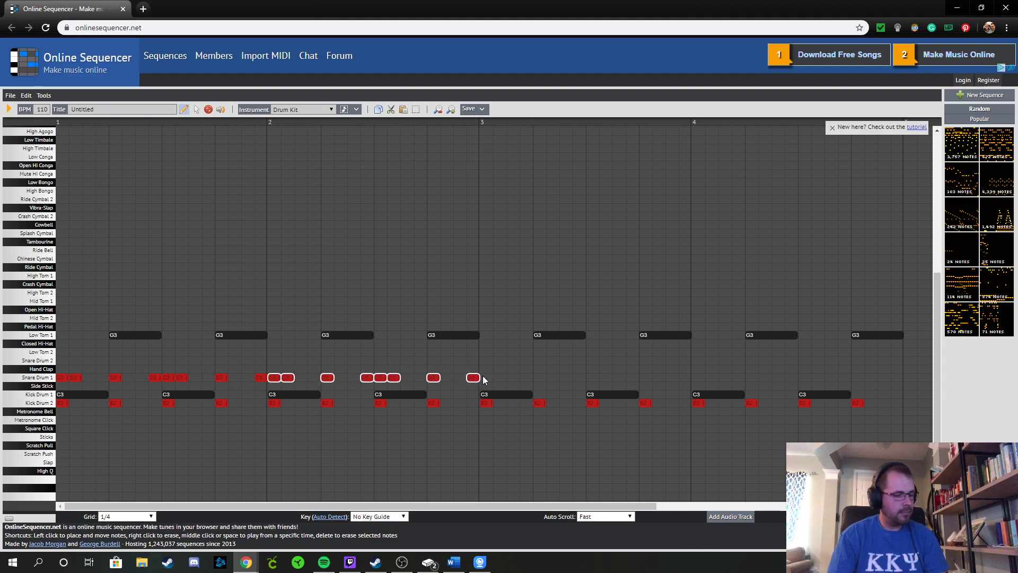
pyautogui.hotkey('ctrl', 'v')
pyautogui.moveTo(222, 382); pyautogui.dragTo(646, 382)
pyautogui.hotkey('ctrl', 'v')
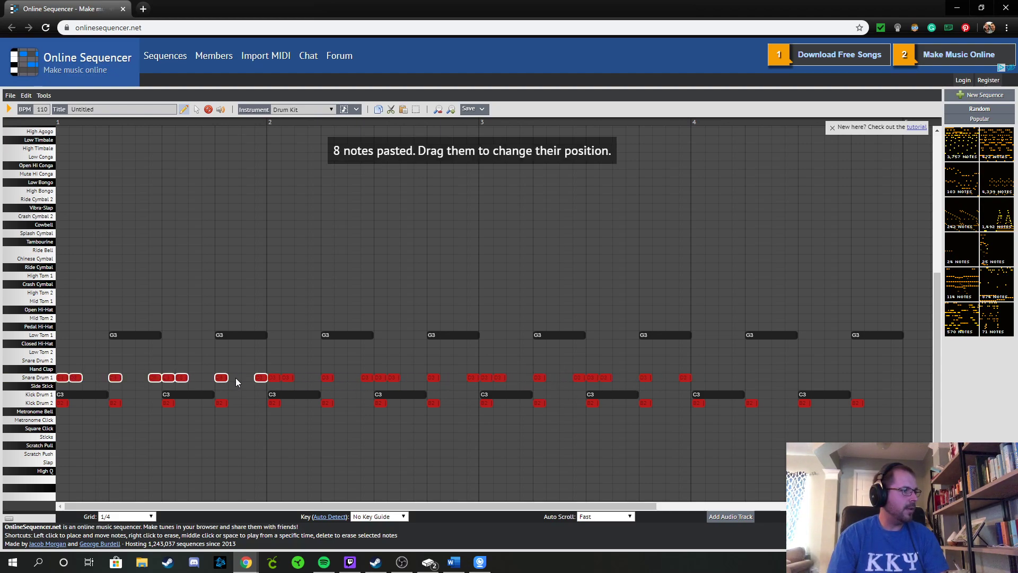
pyautogui.moveTo(260, 382); pyautogui.dragTo(896, 380)
pyautogui.click(9, 109)
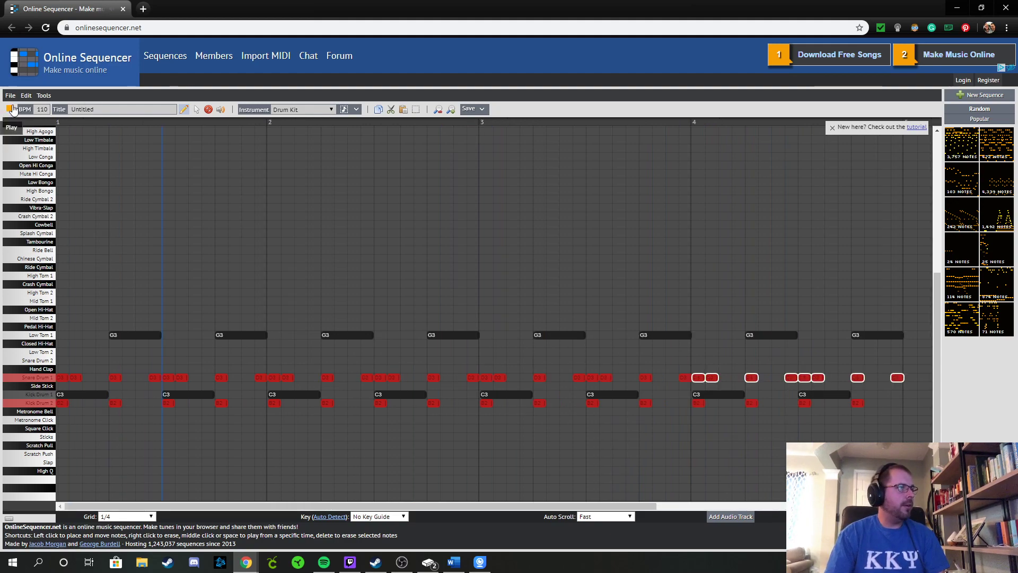
pyautogui.click(13, 109)
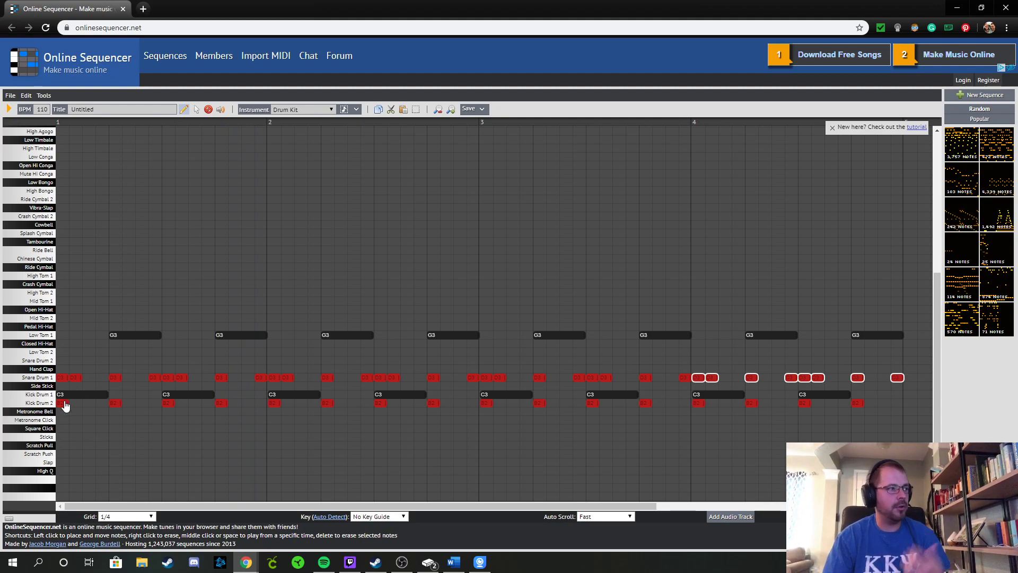
# Step: Switch the instrument from Drum Kit to Violin
pyautogui.scroll(5, 76, 400)
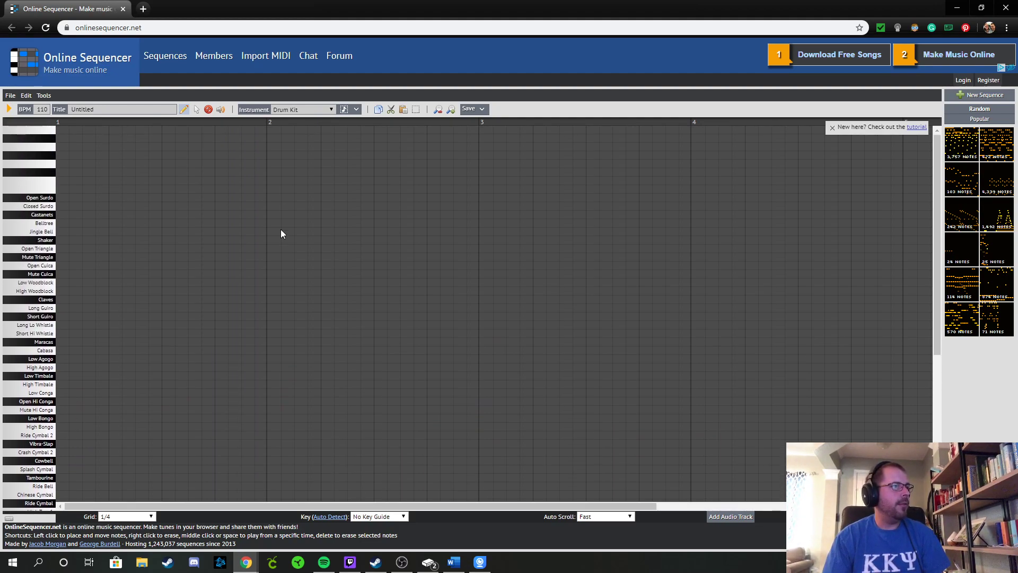
pyautogui.scroll(-3, 238, 314)
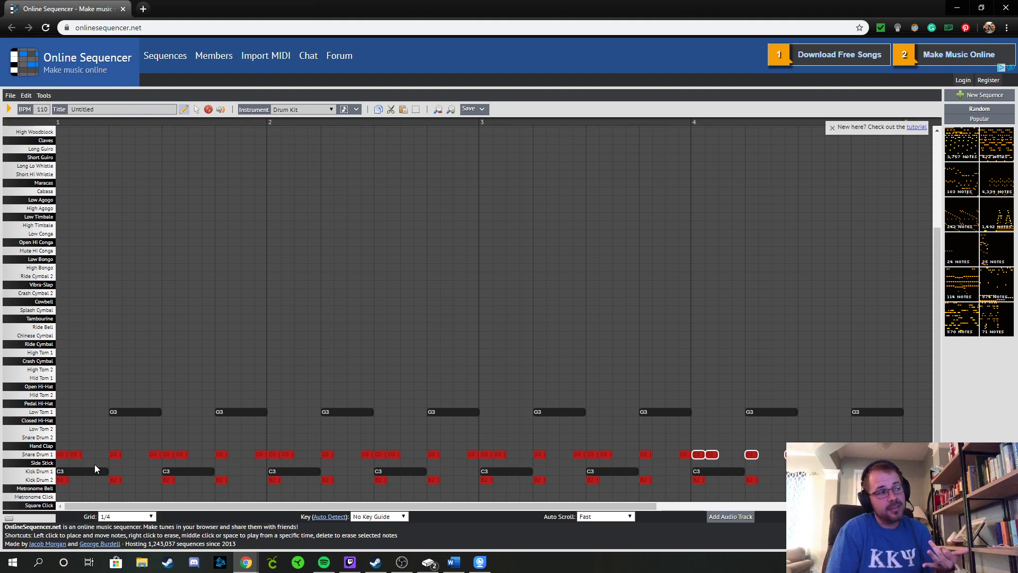
pyautogui.click(320, 110)
pyautogui.scroll(-5, 305, 171)
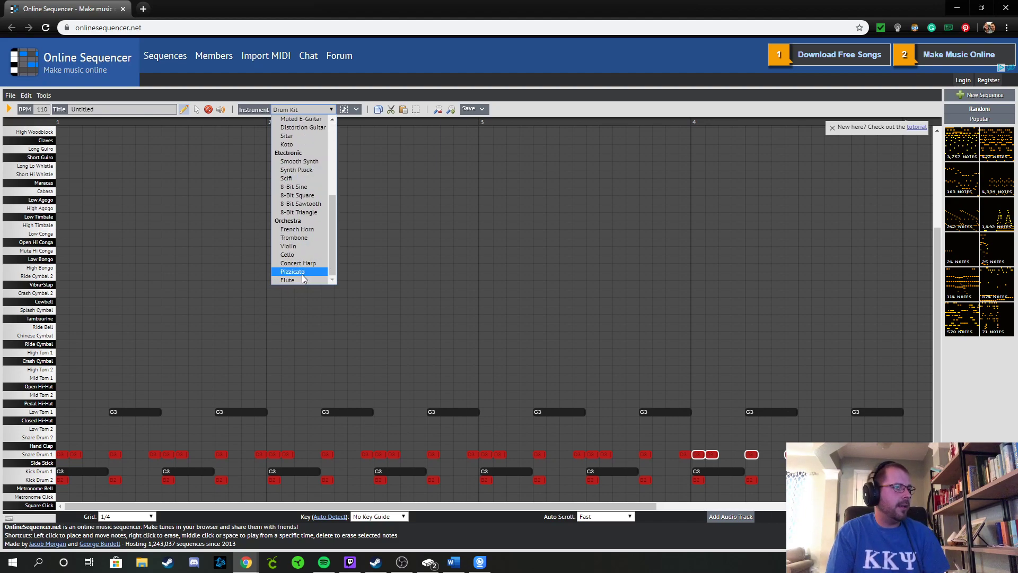
pyautogui.click(298, 247)
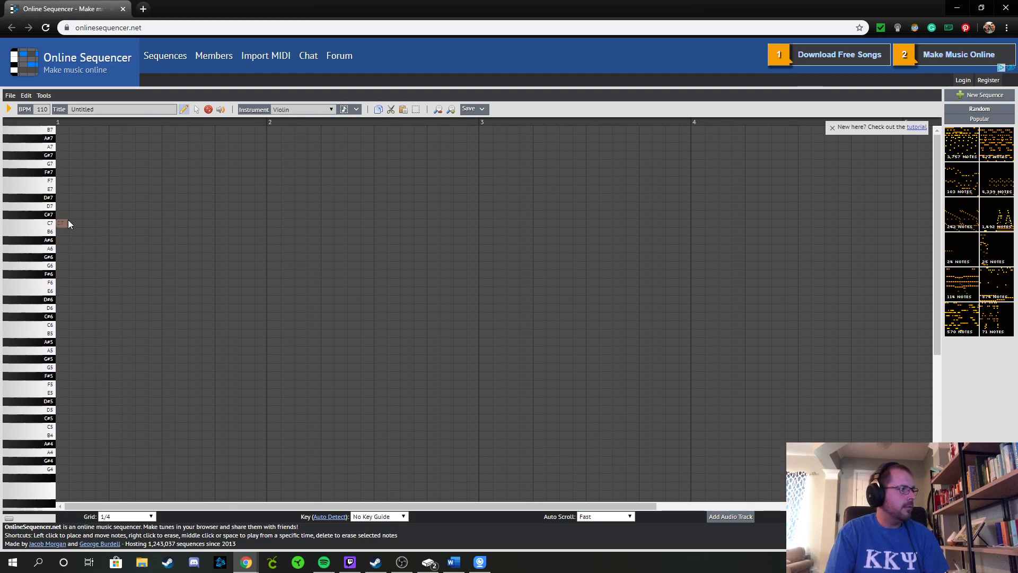
# Step: Place a one-beat C7 violin note at the start of measure 1, scatter short random notes across measures 1 to 4, and play them back
pyautogui.click(64, 222)
pyautogui.click(66, 222)
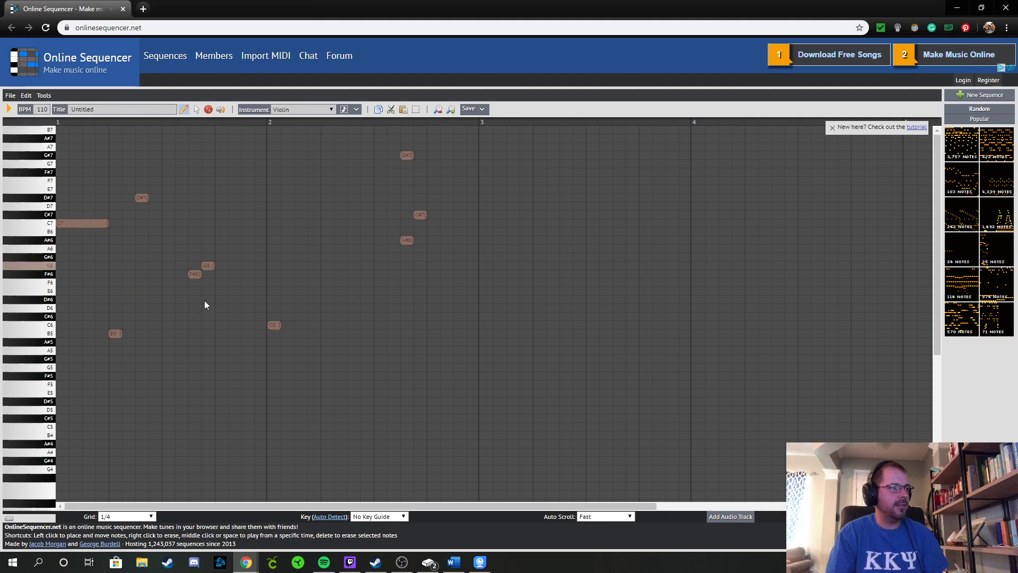
pyautogui.rightClick(812, 138)
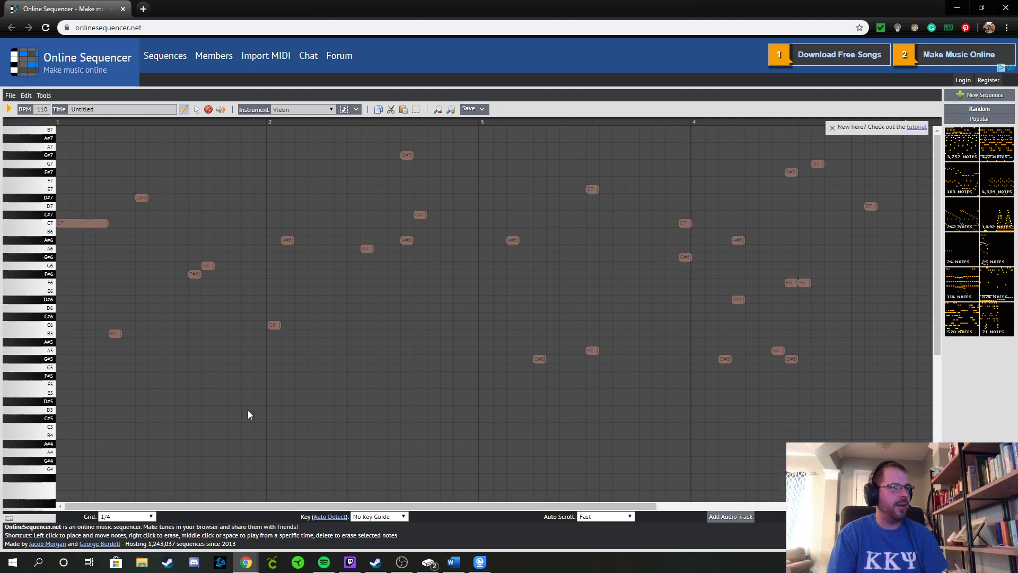
pyautogui.click(8, 110)
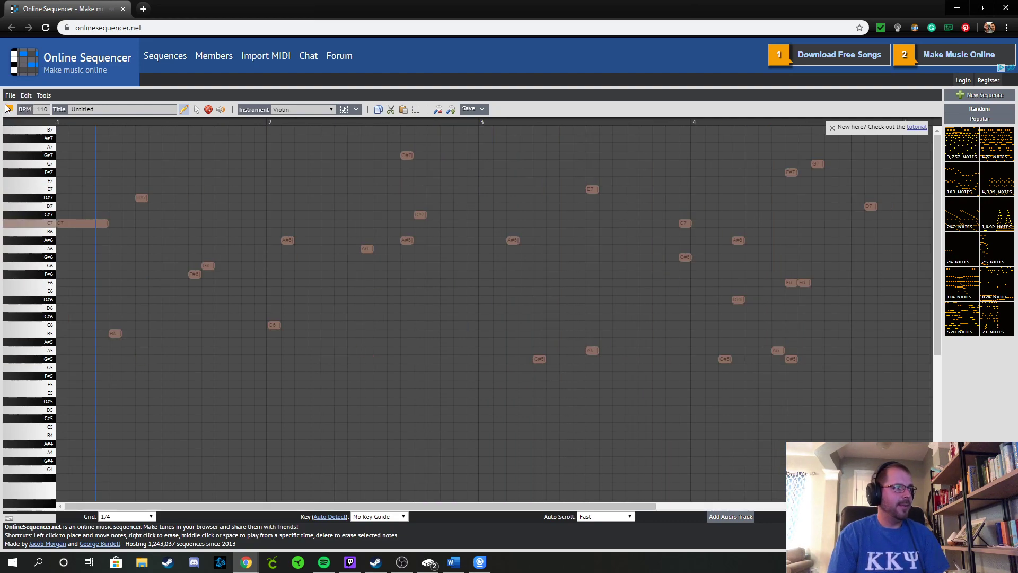
pyautogui.click(8, 108)
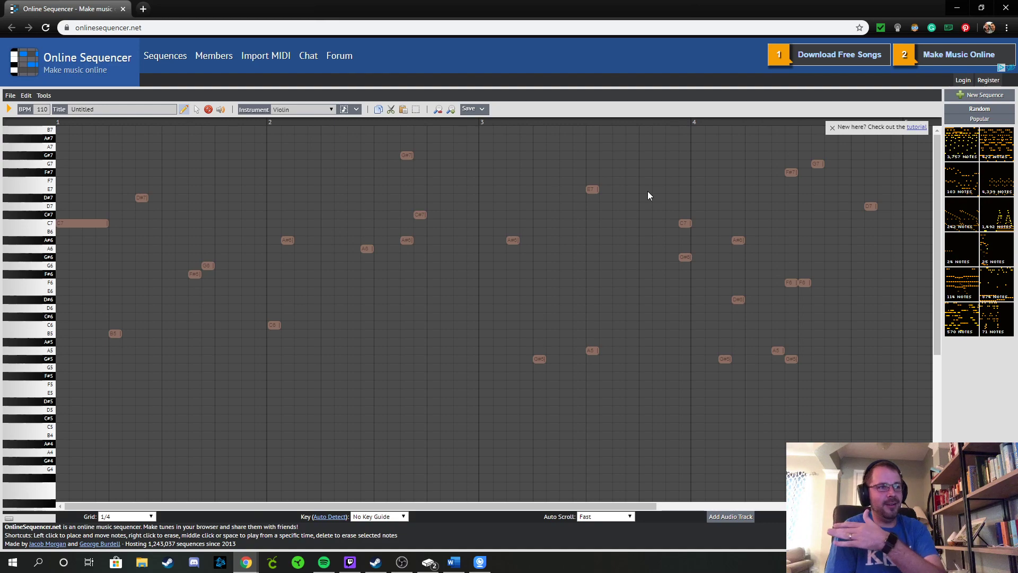
# Step: Erase the scattered violin notes in measure 2, keeping the C6 on its first beat
pyautogui.click(274, 325)
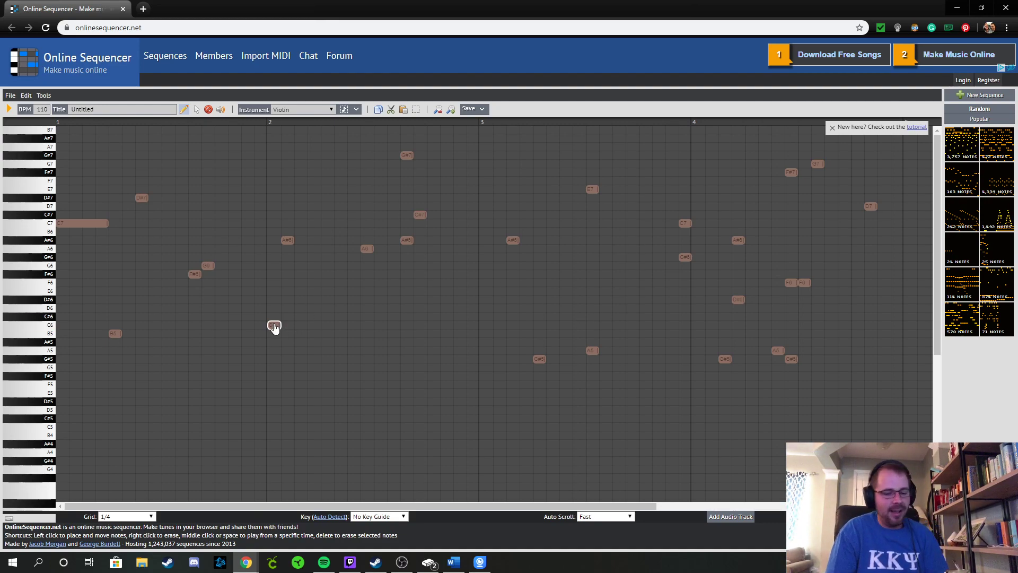
pyautogui.click(285, 249)
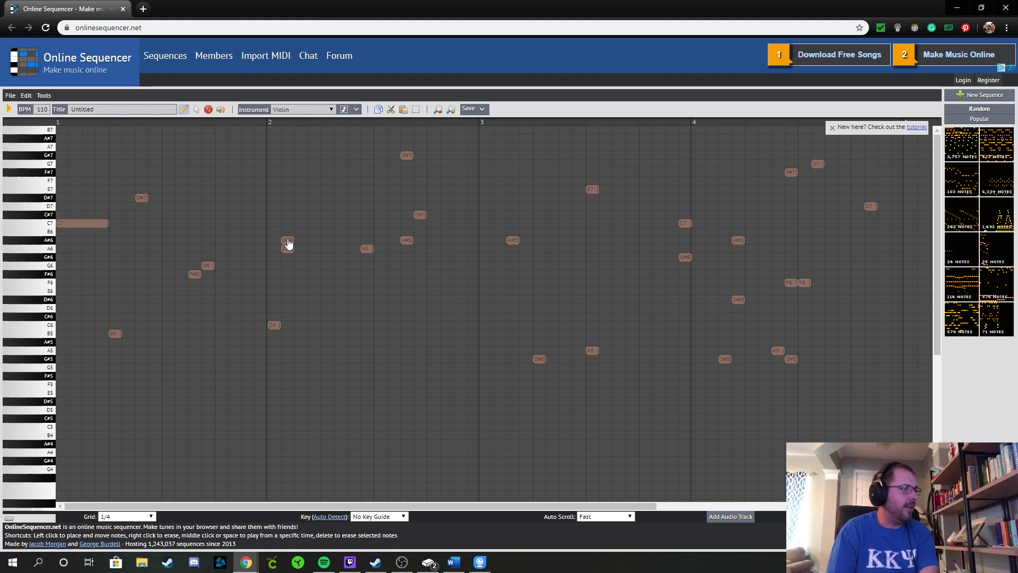
pyautogui.rightClick(288, 241)
pyautogui.rightClick(288, 249)
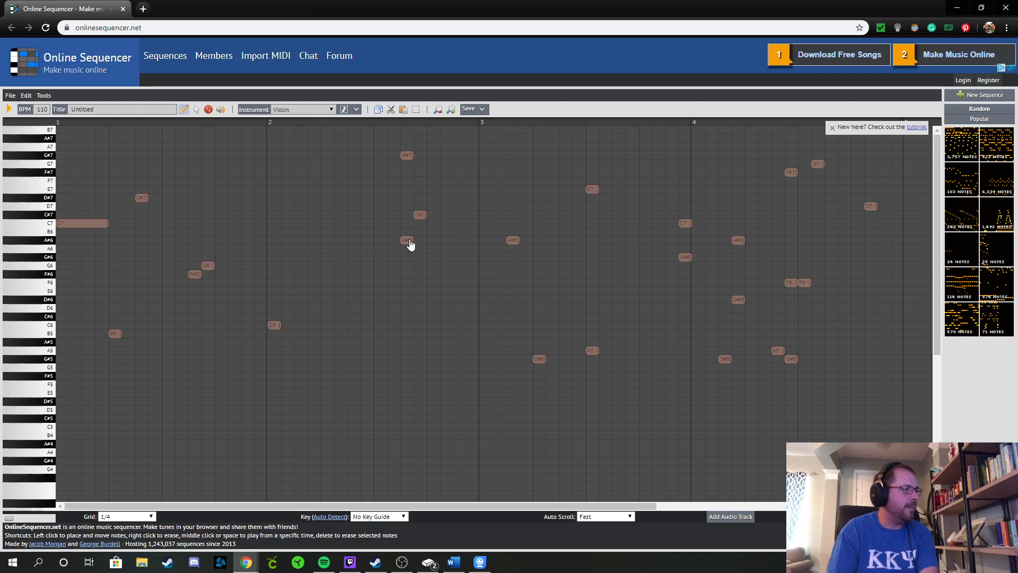
pyautogui.rightClick(421, 216)
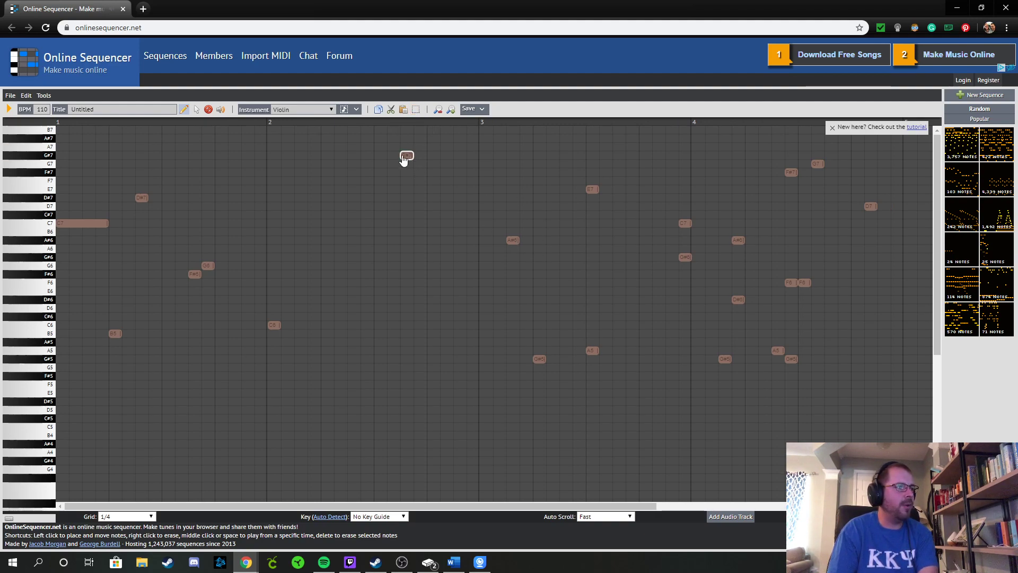
pyautogui.moveTo(484, 243); pyautogui.dragTo(475, 171)
pyautogui.rightClick(472, 173)
# Step: Erase the A#6, G#5, E7 and A5 violin notes in measure 3
pyautogui.rightClick(513, 239)
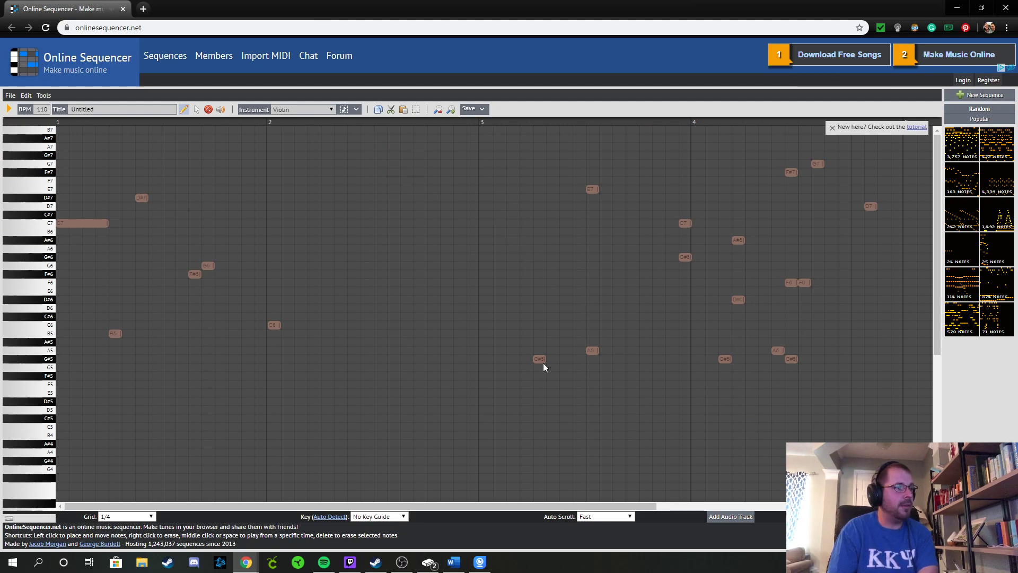
pyautogui.moveTo(545, 198); pyautogui.dragTo(566, 241)
pyautogui.press('Delete')
pyautogui.rightClick(590, 190)
pyautogui.rightClick(595, 350)
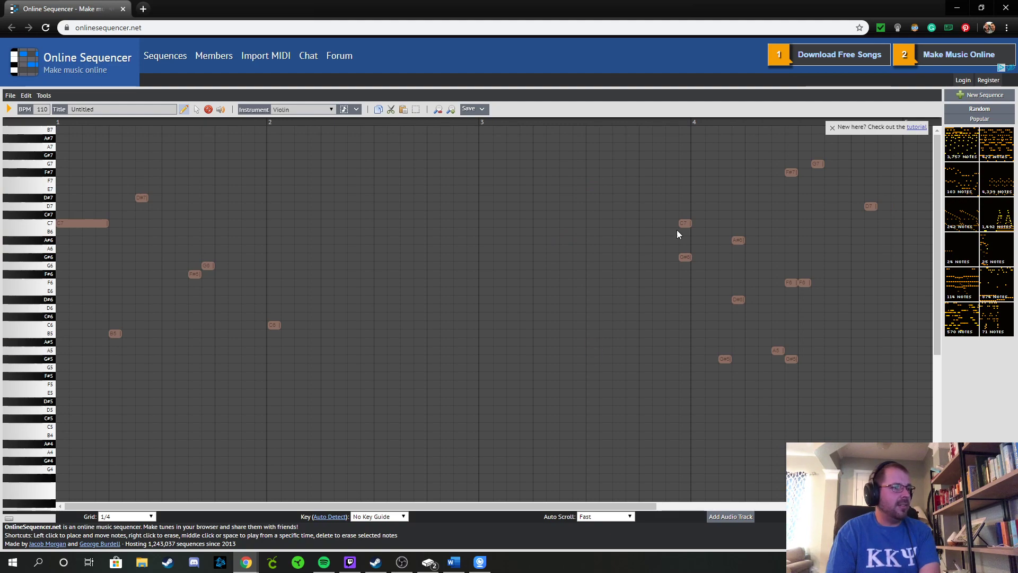
# Step: Delete the remaining scattered violin notes at the end of measure 3 and throughout measure 4
pyautogui.rightClick(738, 243)
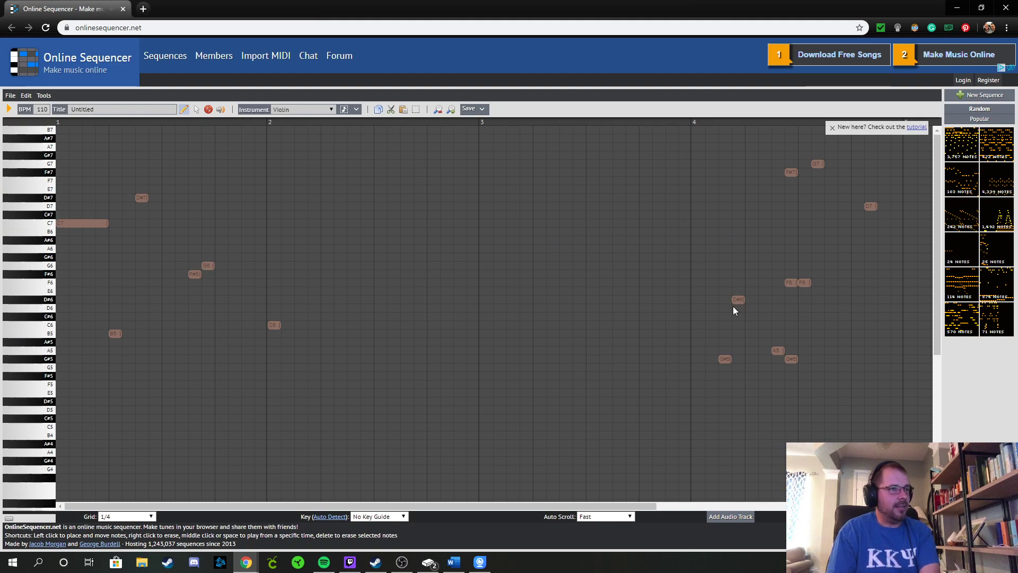
pyautogui.press('Delete')
pyautogui.rightClick(727, 361)
pyautogui.rightClick(776, 351)
pyautogui.rightClick(790, 361)
pyautogui.rightClick(791, 283)
pyautogui.click(803, 283)
pyautogui.press('Delete')
pyautogui.rightClick(791, 172)
pyautogui.click(819, 162)
pyautogui.press('Delete')
pyautogui.click(871, 208)
pyautogui.press('Delete')
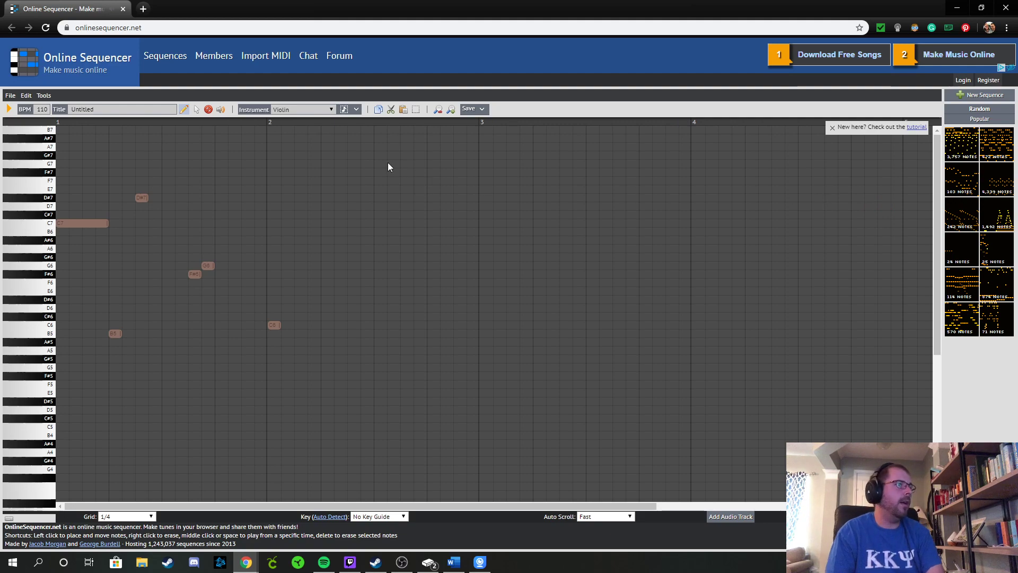
# Step: Draw sustained violin notes C7, E7 and D#7 through measure 2, followed by a short B6 and a longer C7 in measure 3
pyautogui.click(289, 222)
pyautogui.moveTo(364, 204); pyautogui.dragTo(458, 199)
pyautogui.click(406, 197)
pyautogui.click(486, 234)
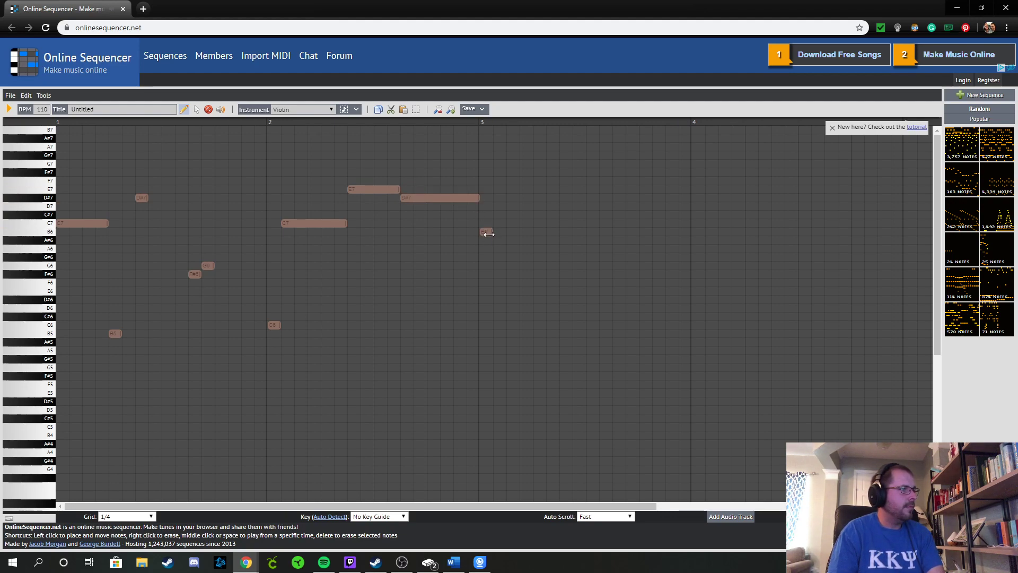
pyautogui.moveTo(493, 234); pyautogui.dragTo(575, 226)
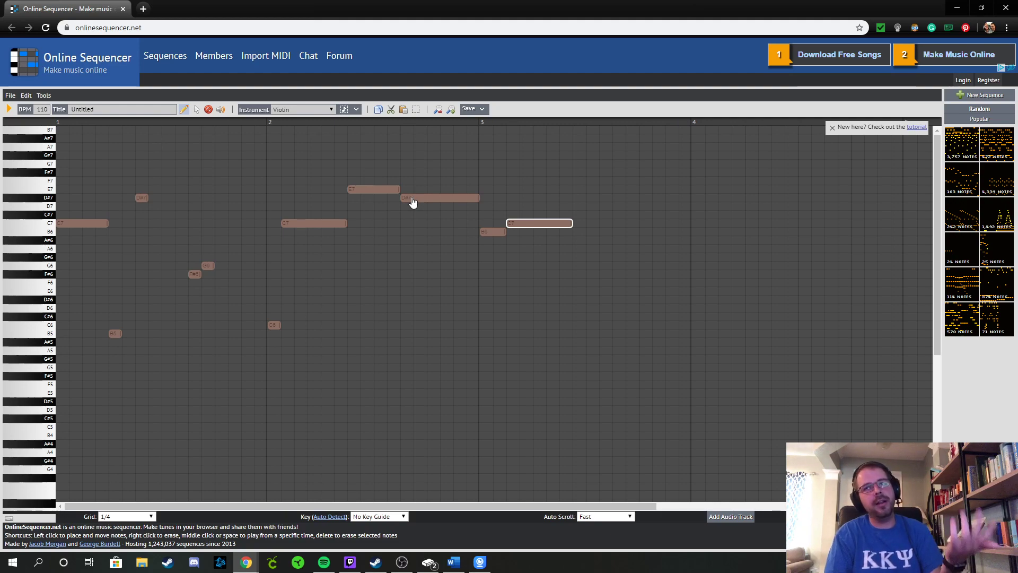
# Step: Extend the violin melody with a long F7 and a short F#7 in measure 3, and a long G7 reaching into measure 4
pyautogui.click(593, 180)
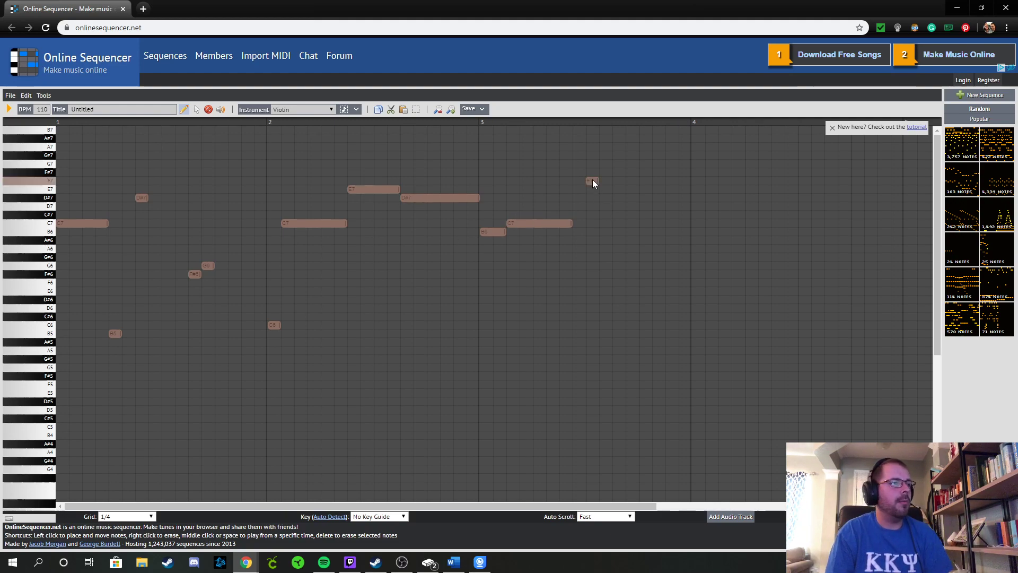
pyautogui.moveTo(600, 184); pyautogui.dragTo(640, 185)
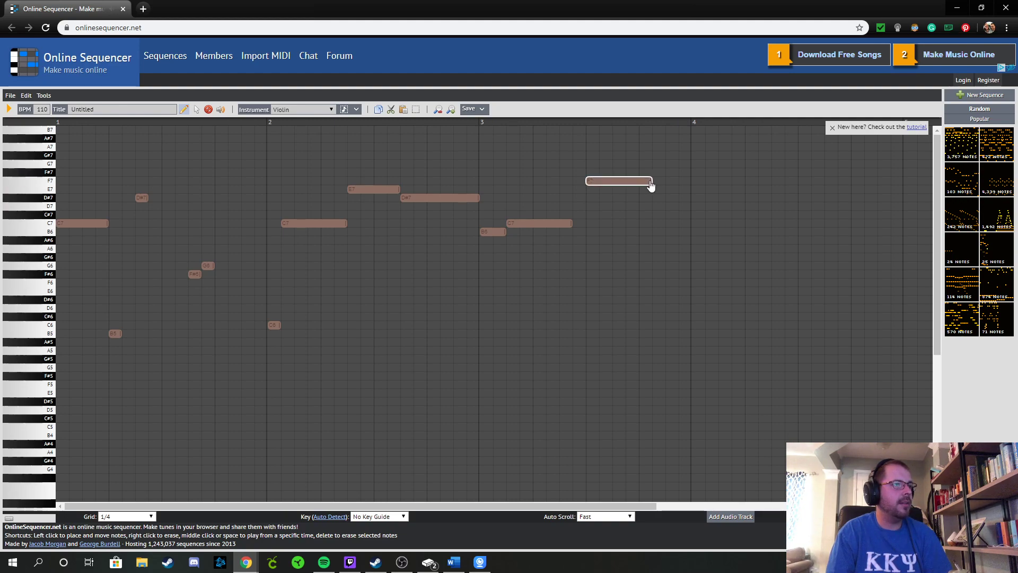
pyautogui.click(662, 172)
pyautogui.moveTo(663, 172); pyautogui.dragTo(735, 169)
pyautogui.click(683, 165)
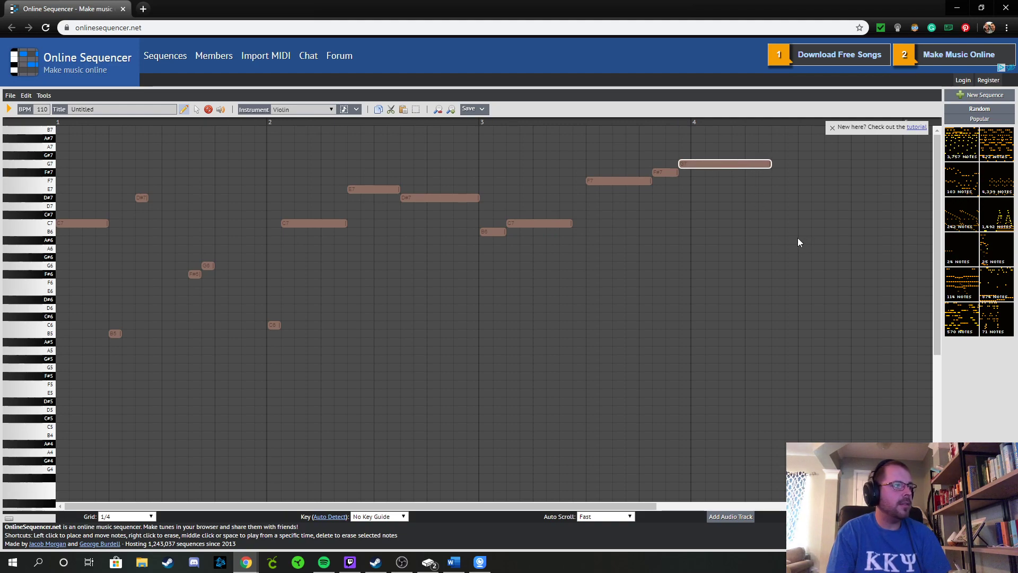
# Step: Finish the violin melody with a long C7 held to the end of measure 4, and play the piece back
pyautogui.click(781, 223)
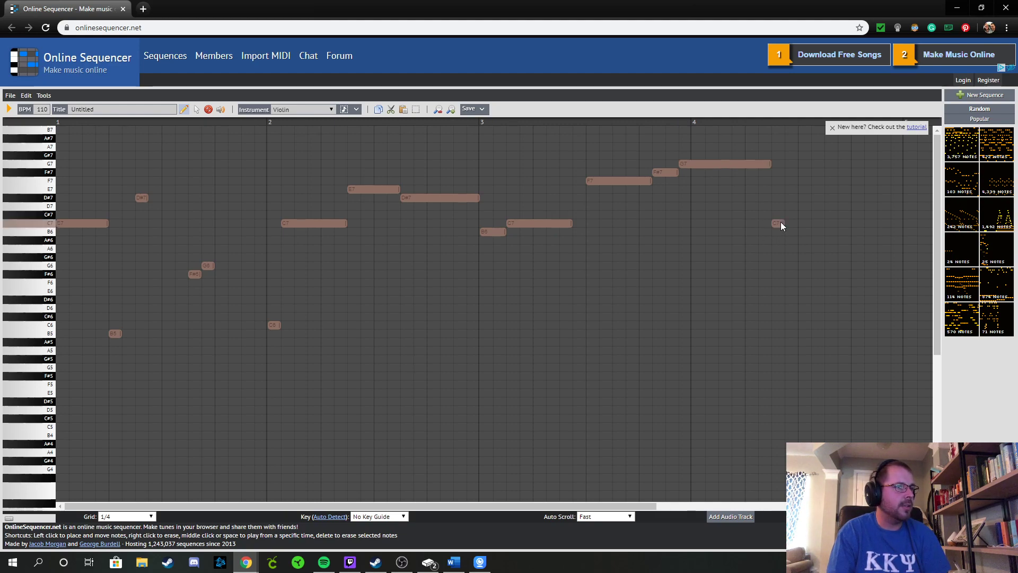
pyautogui.moveTo(783, 223); pyautogui.dragTo(900, 228)
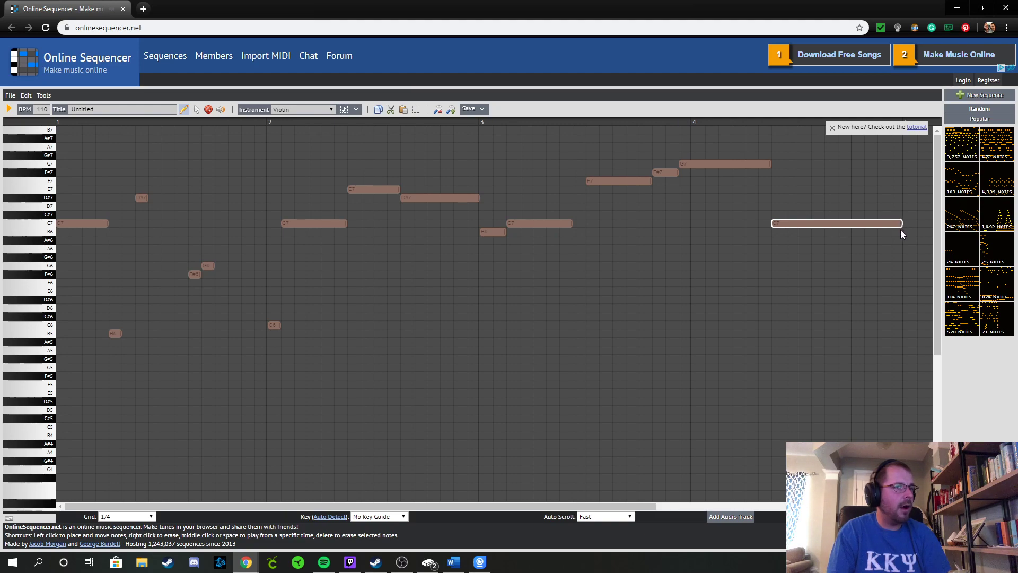
pyautogui.click(8, 109)
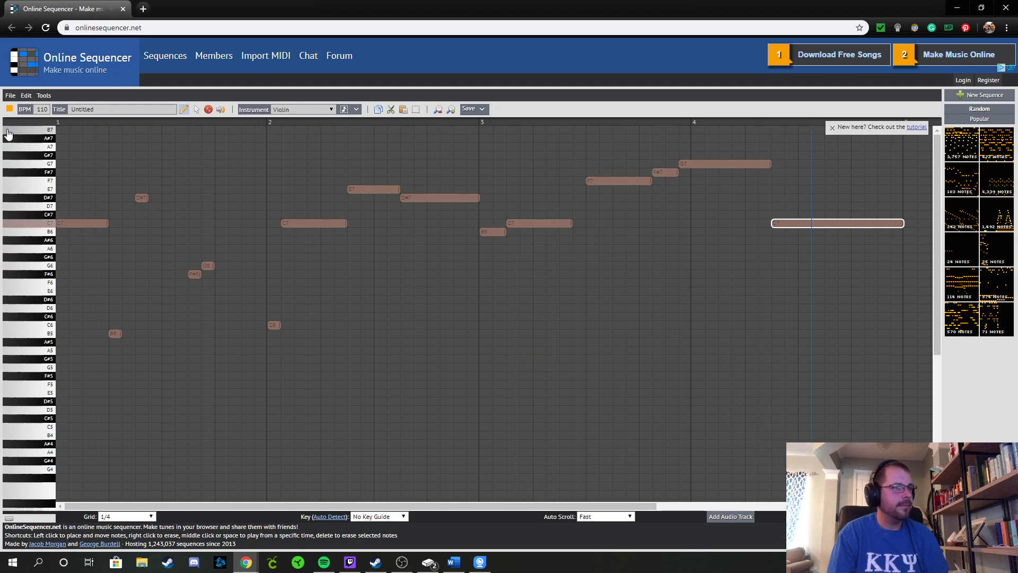
pyautogui.click(10, 109)
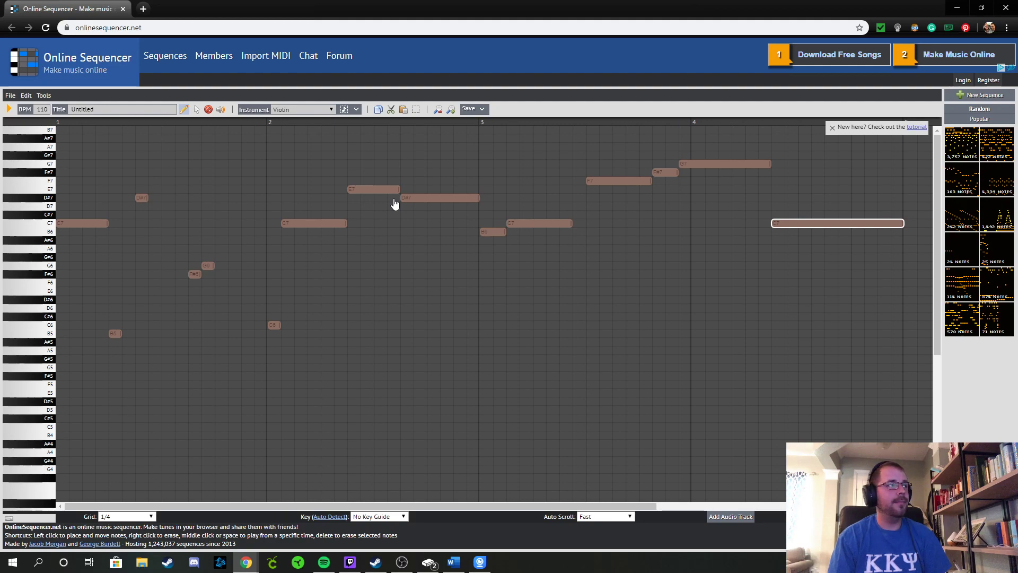
# Step: Look through the list of available instruments, and examine the bass and drum notes below the violin melody
pyautogui.click(306, 110)
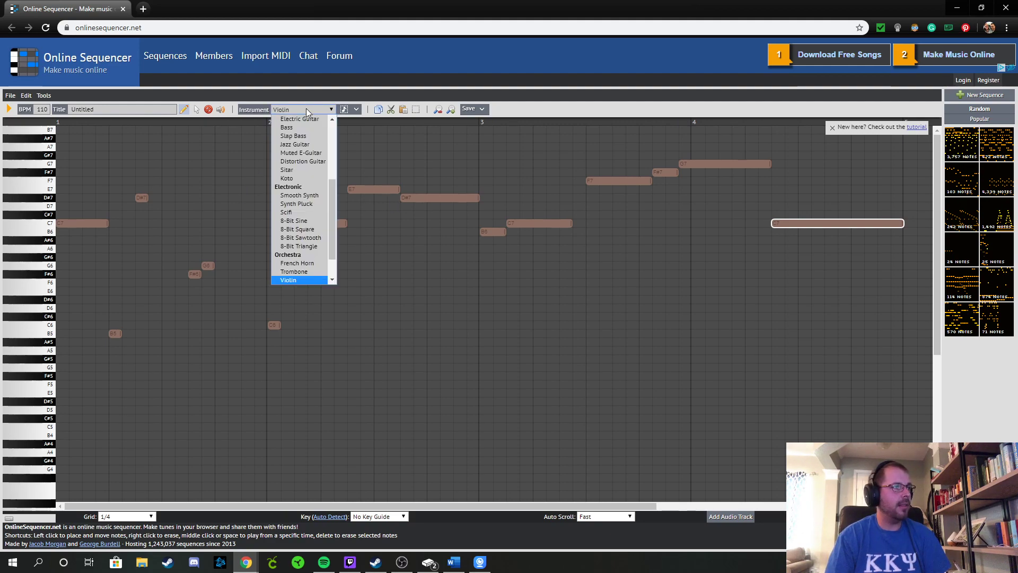
pyautogui.moveTo(332, 189); pyautogui.dragTo(333, 230)
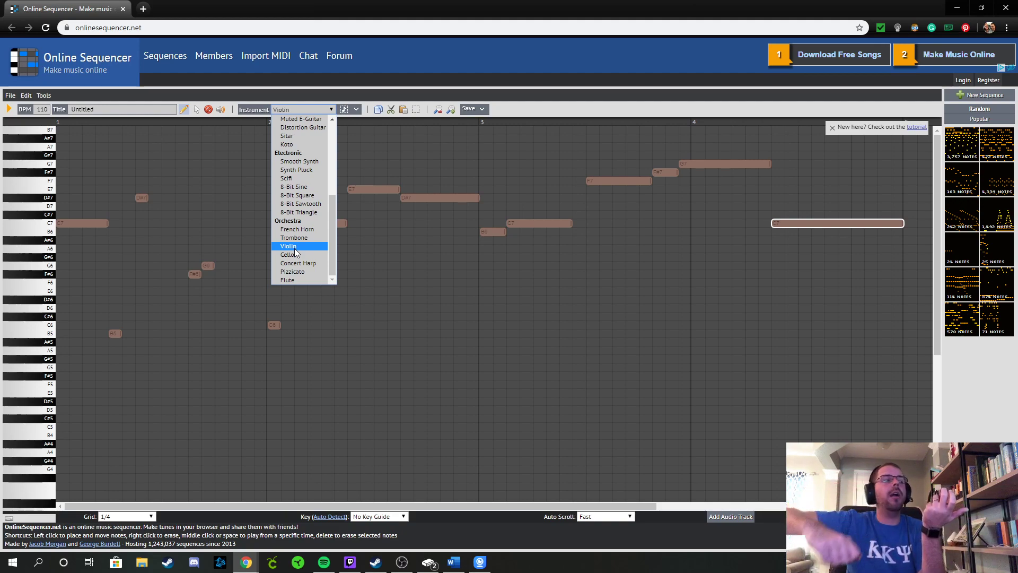
pyautogui.scroll(3, 314, 200)
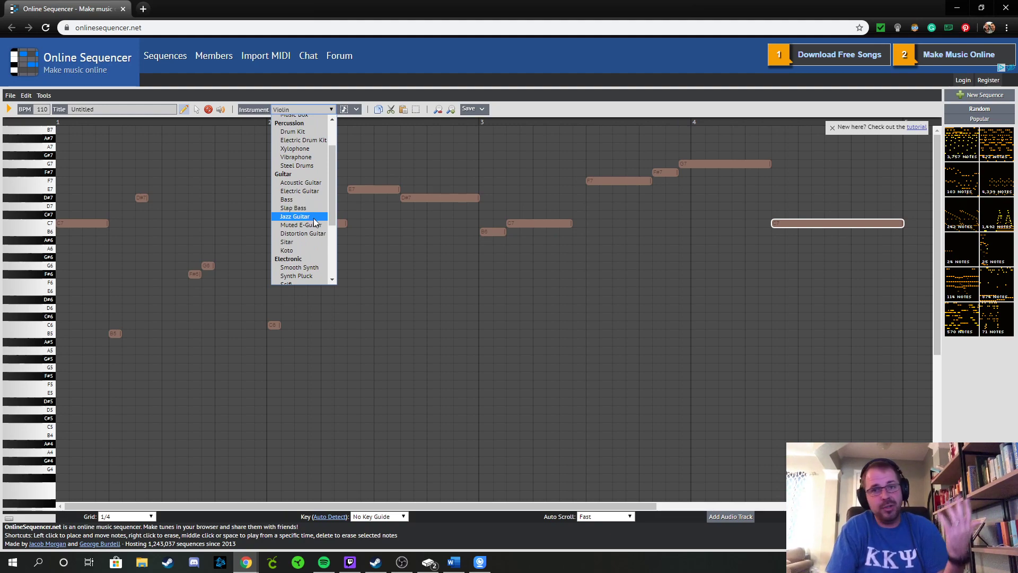
pyautogui.scroll(-4, 313, 221)
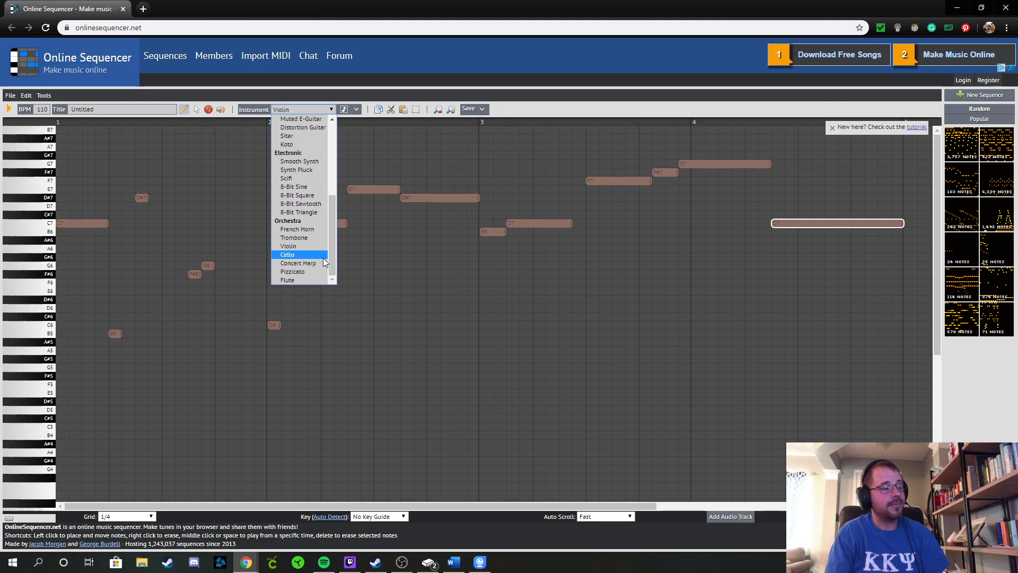
pyautogui.click(330, 110)
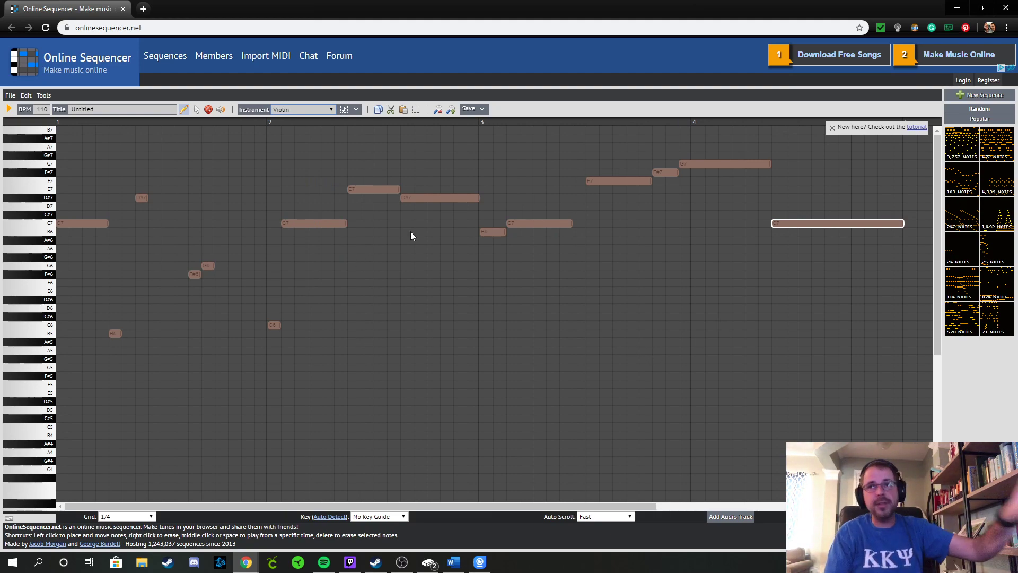
pyautogui.scroll(-4, 411, 231)
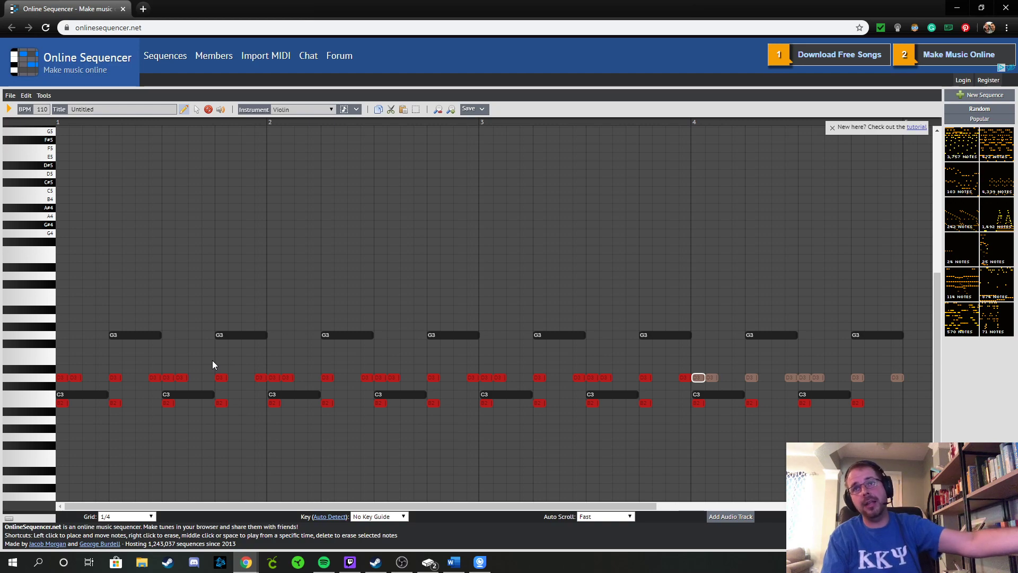
pyautogui.scroll(1, 76, 289)
pyautogui.scroll(-1, 75, 286)
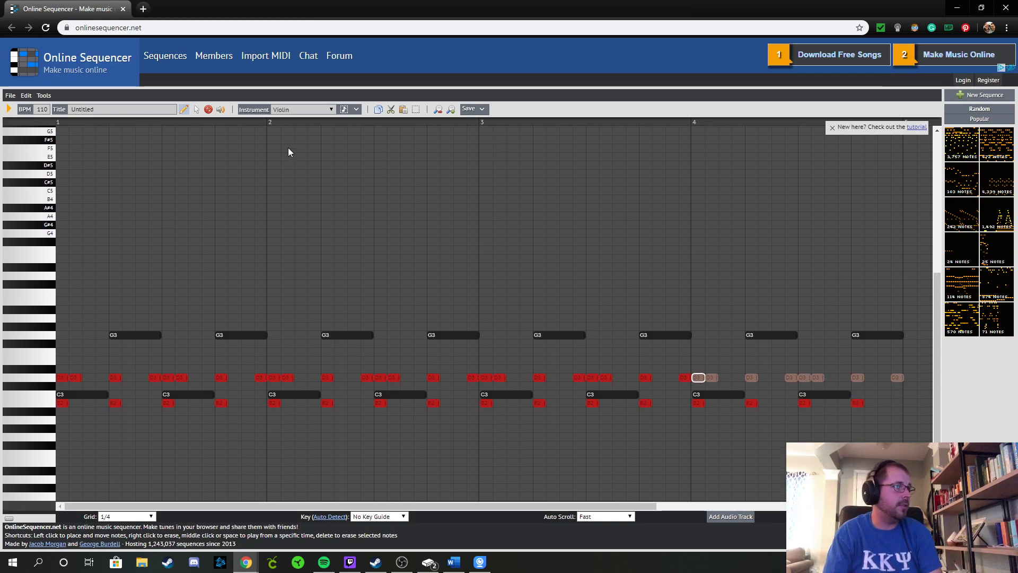
# Step: Switch the instrument to Drum Kit and play the piece from the start
pyautogui.click(319, 109)
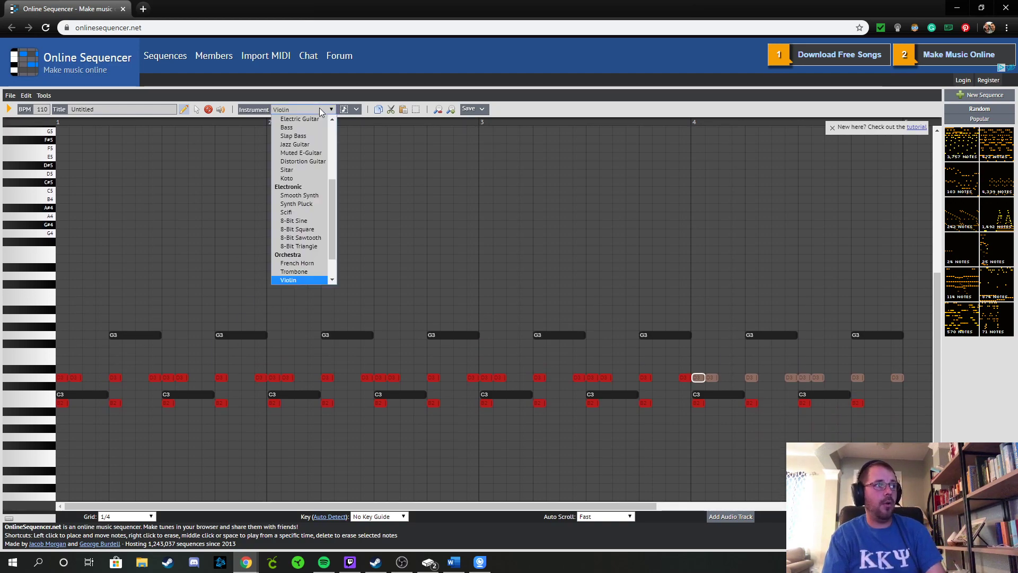
pyautogui.scroll(3, 302, 202)
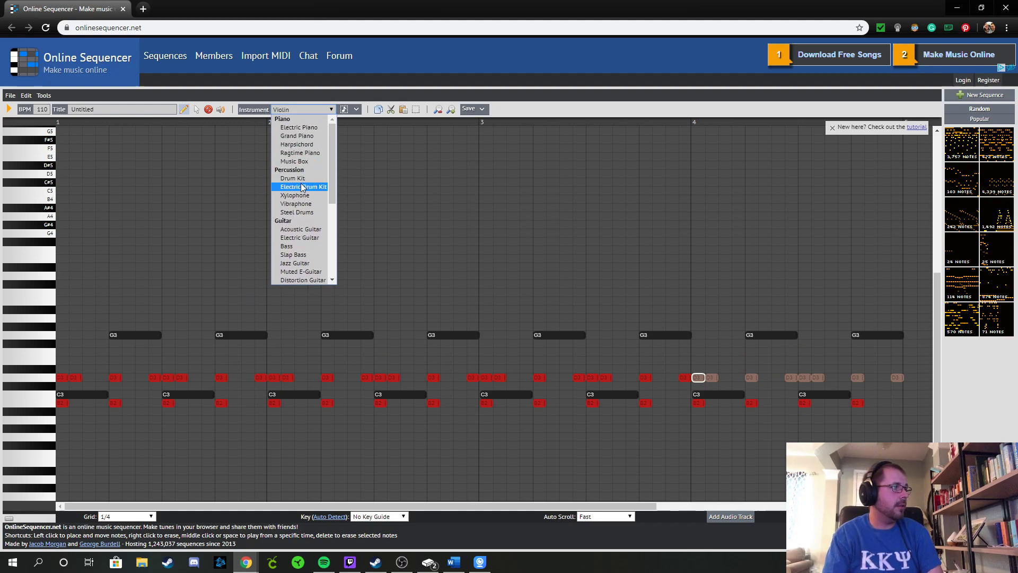
pyautogui.click(301, 183)
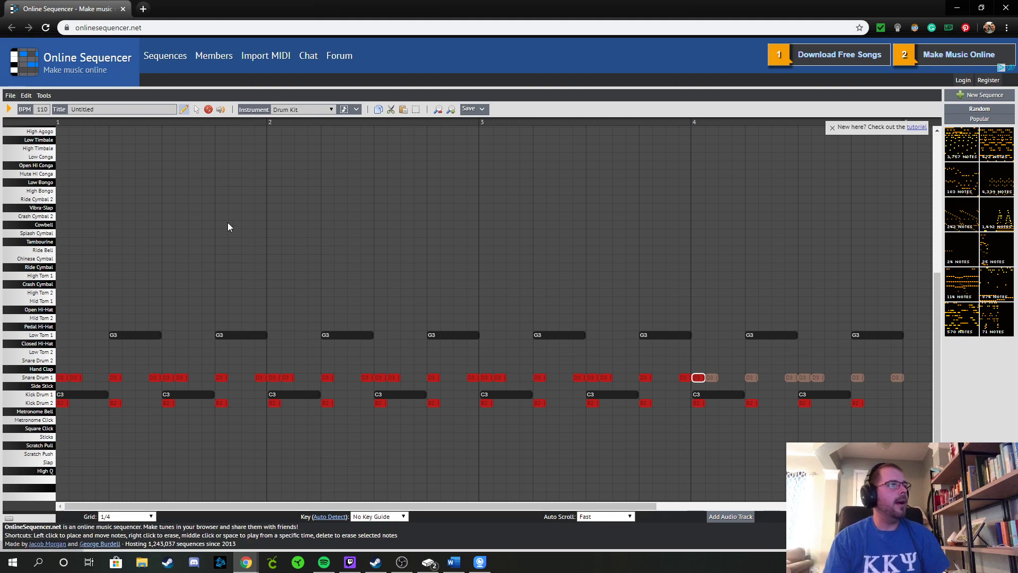
pyautogui.scroll(4, 365, 243)
pyautogui.scroll(1, 365, 247)
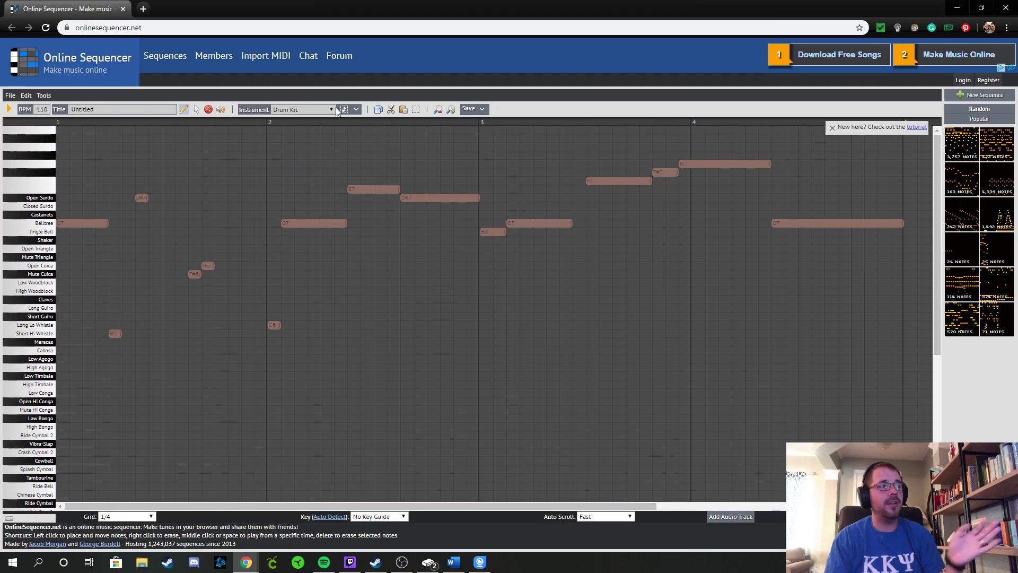
pyautogui.click(10, 109)
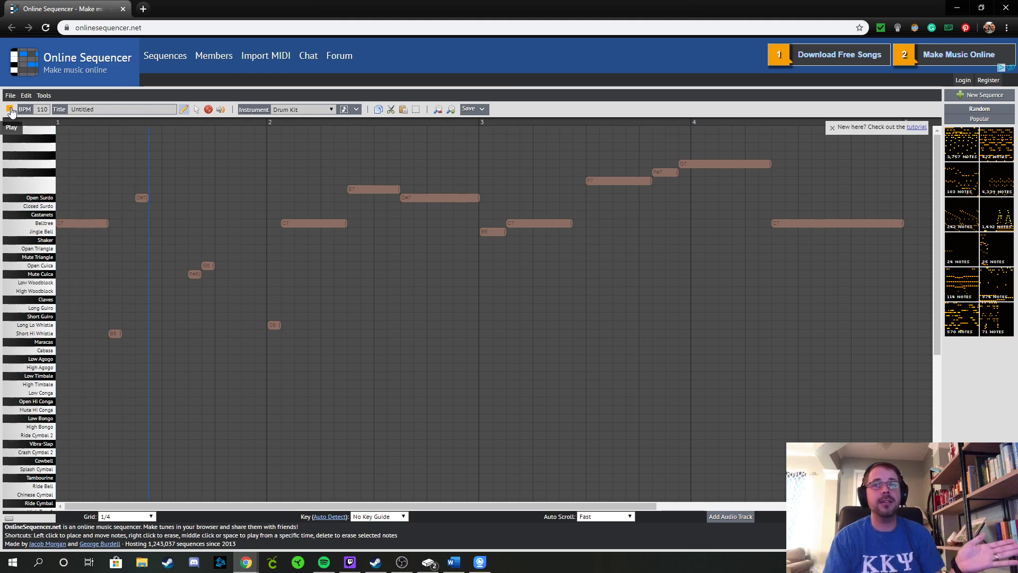
# Step: Activate the Erase tool and zoom the note grid out slightly
pyautogui.click(209, 109)
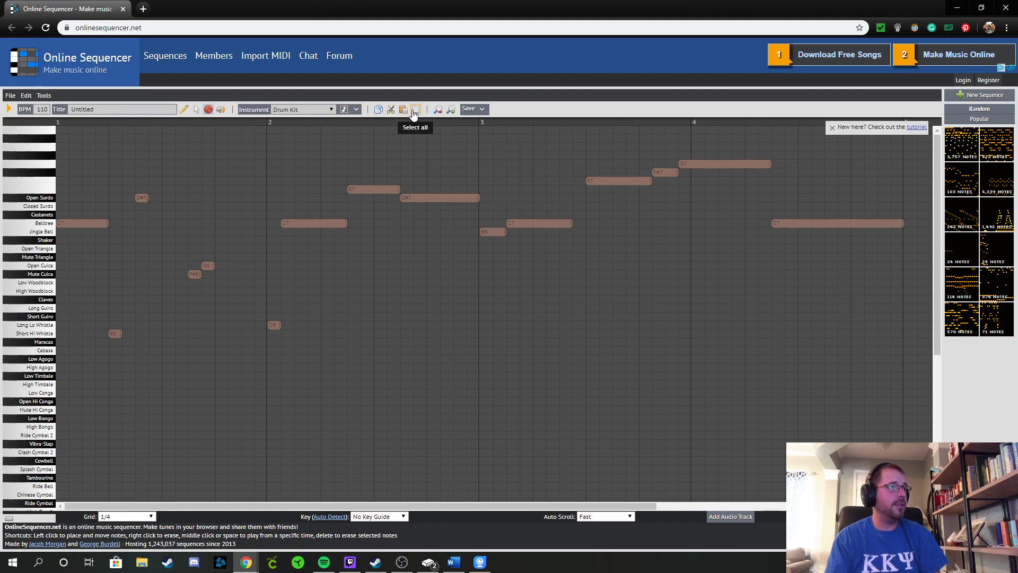
pyautogui.click(451, 113)
pyautogui.click(438, 113)
pyautogui.click(439, 113)
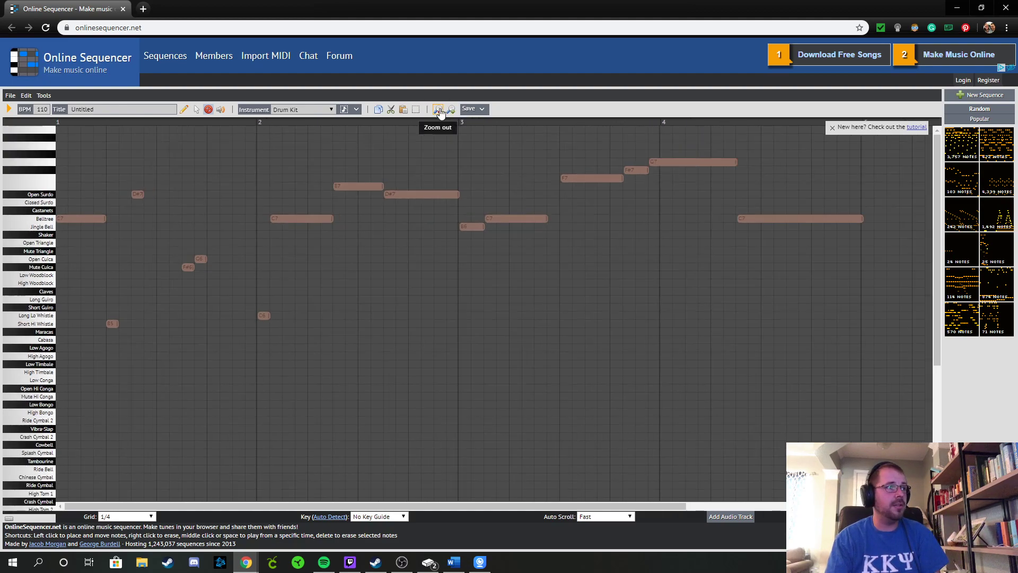
# Step: Save a copy of the sequence online and open its link, selecting the page's web address
pyautogui.click(482, 109)
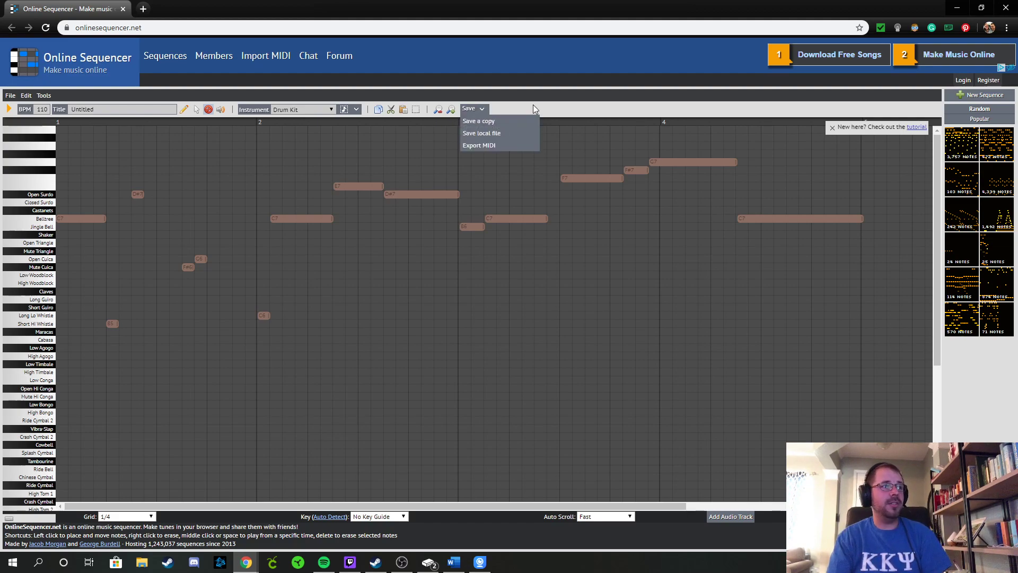
pyautogui.click(489, 123)
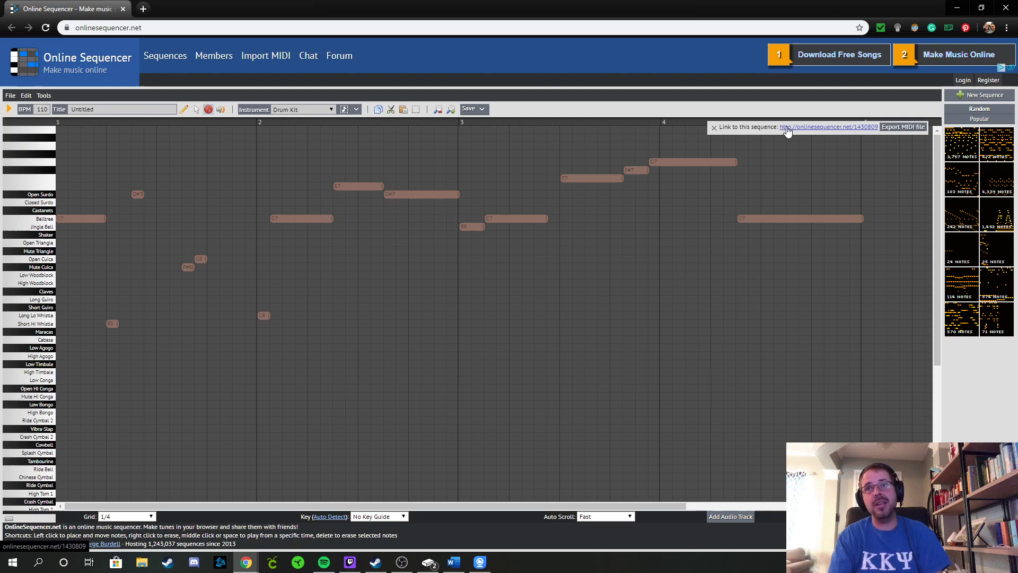
pyautogui.click(807, 128)
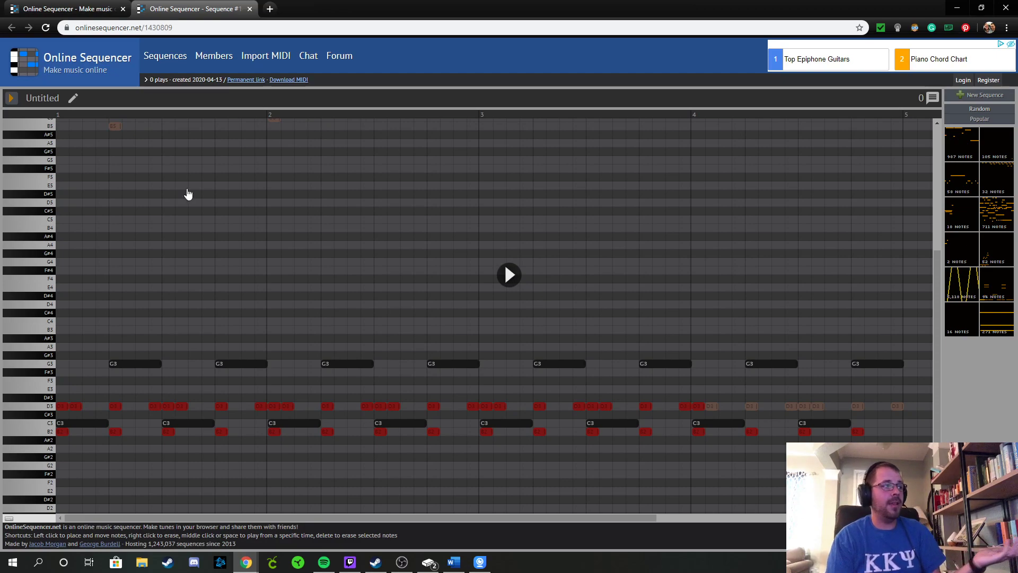
pyautogui.click(241, 29)
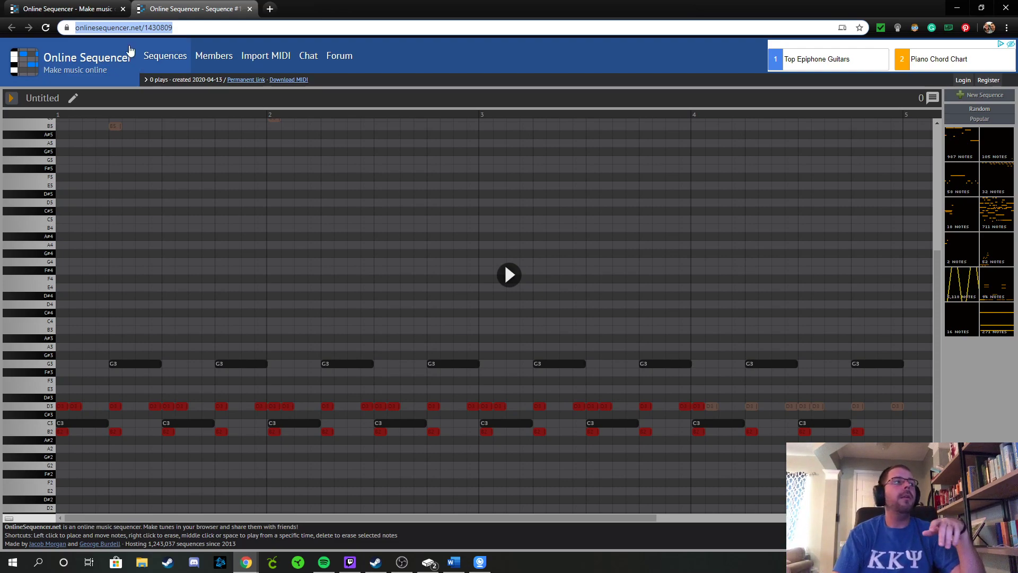
# Step: Return to the original editor, dismiss the link notice and save a copy of the sequence again
pyautogui.click(67, 6)
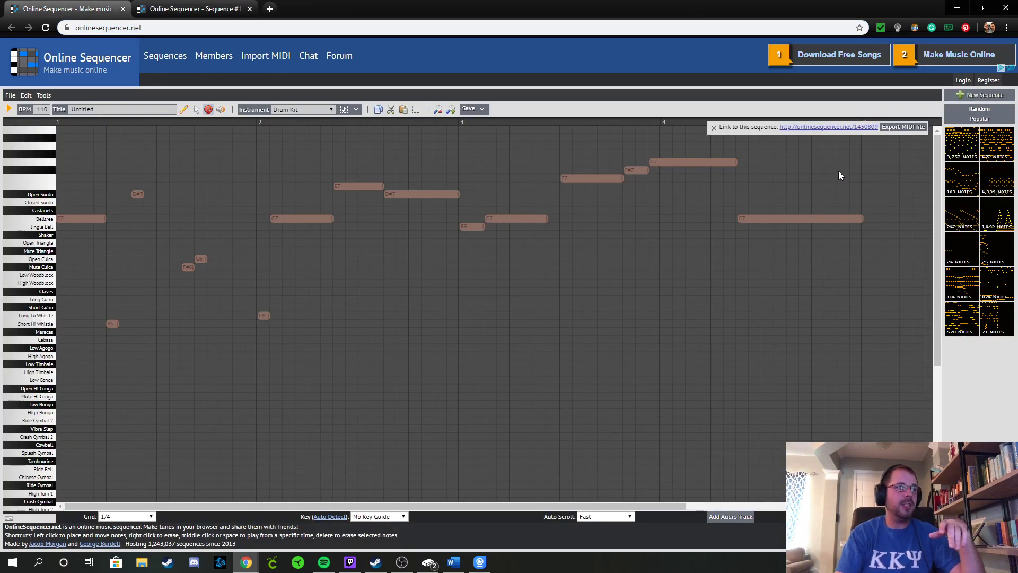
pyautogui.click(714, 131)
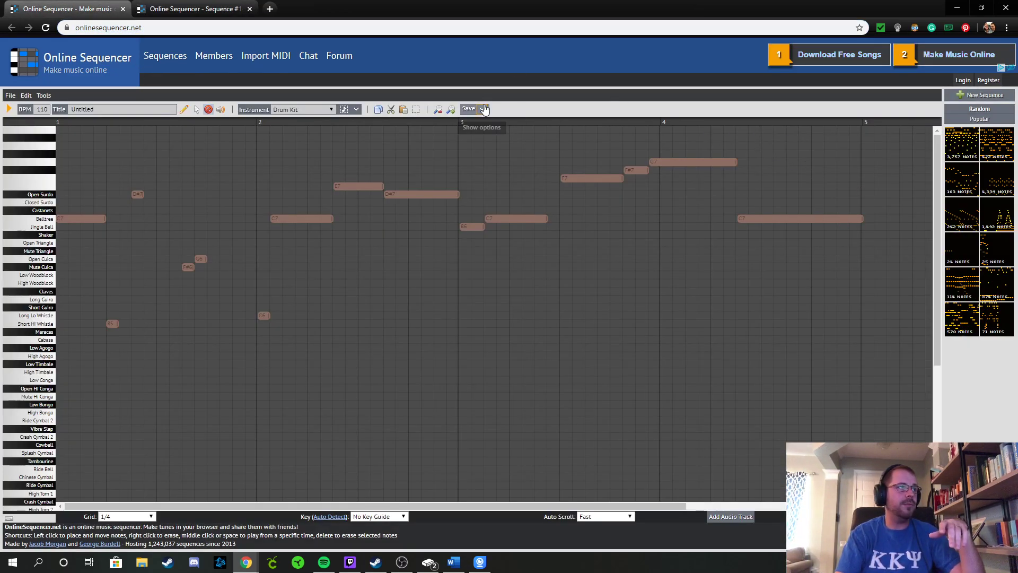
pyautogui.moveTo(473, 114)
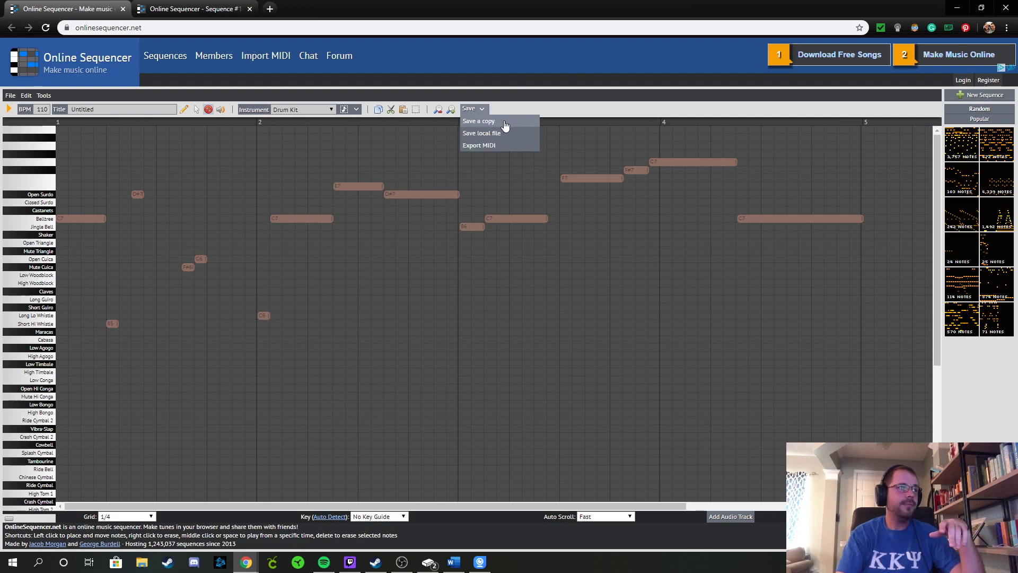
pyautogui.click(495, 125)
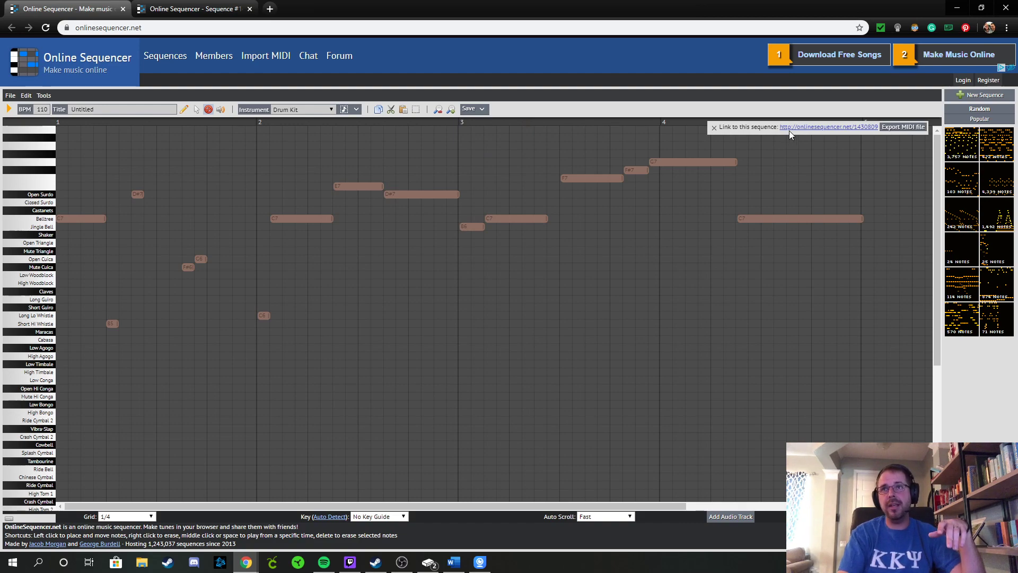
pyautogui.moveTo(480, 112)
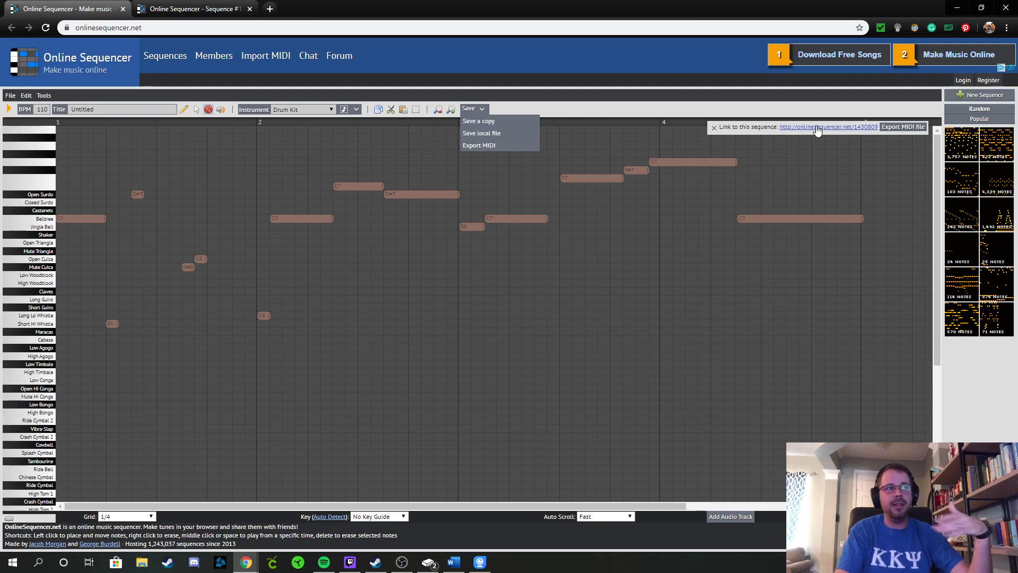
# Step: Load the shared sequence from its copied link in a new browser tab, and play part of it
pyautogui.click(270, 8)
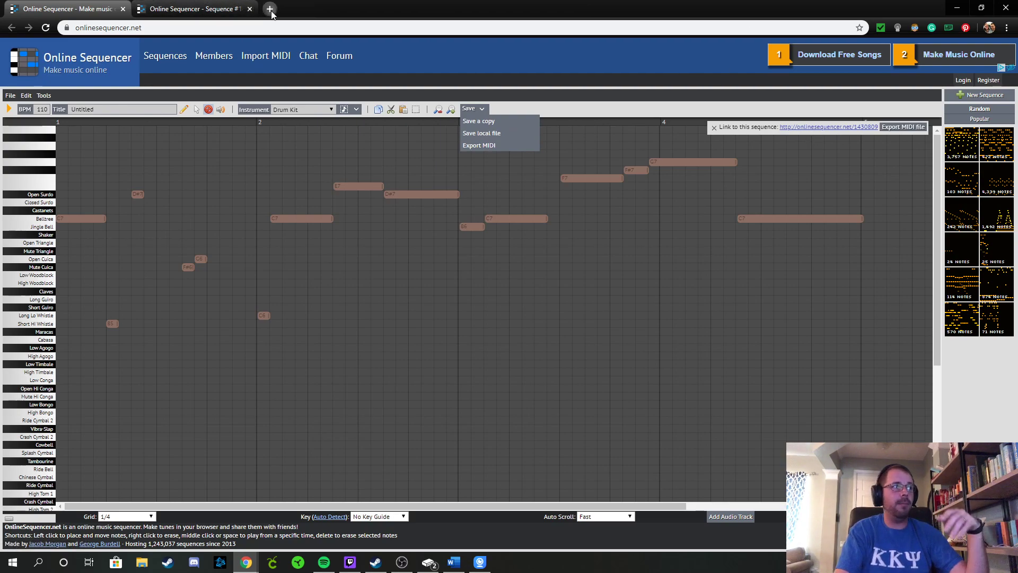
pyautogui.hotkey('ctrl', 'v')
pyautogui.press('Return')
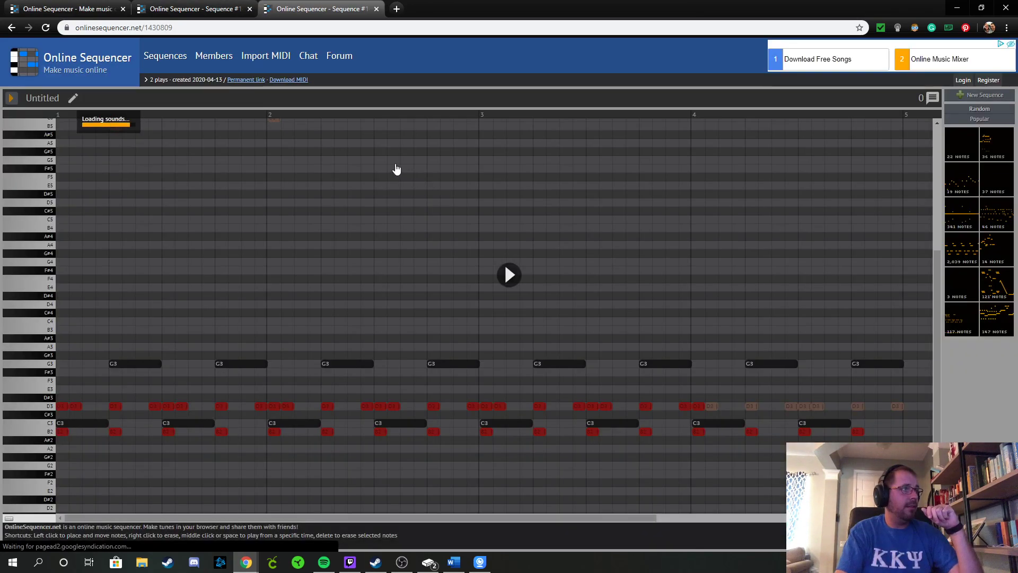
pyautogui.click(75, 101)
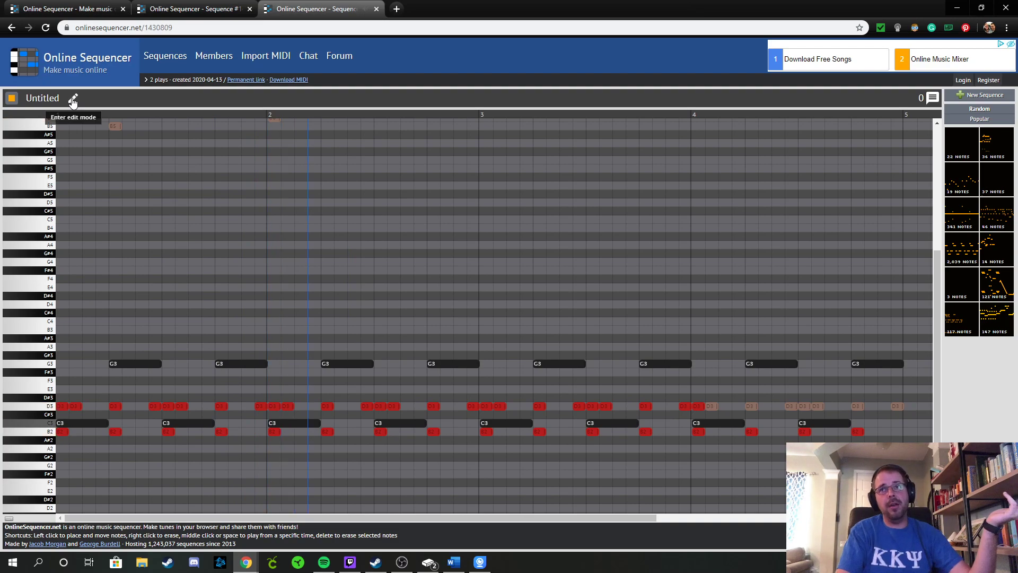
pyautogui.press('space')
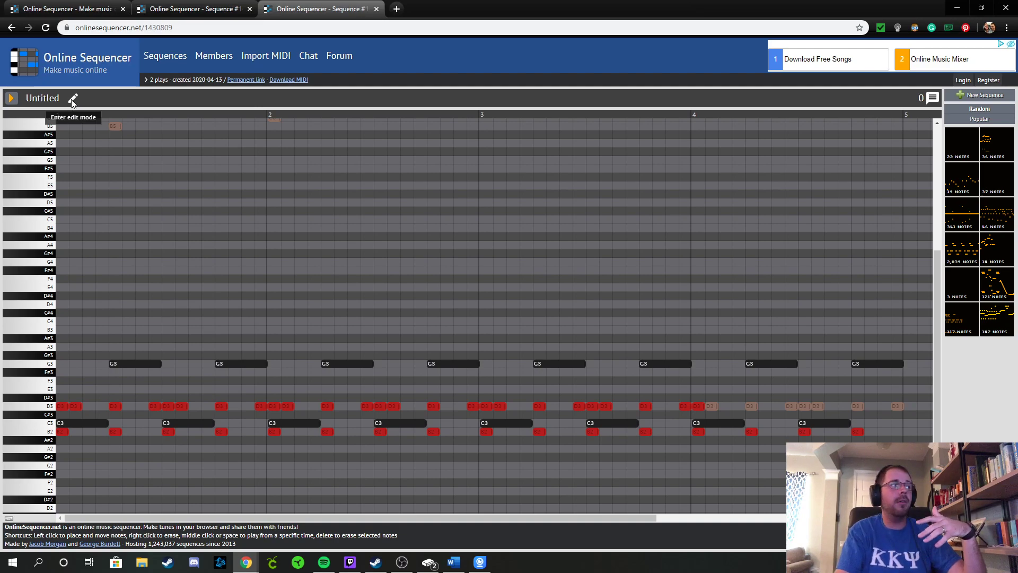
# Step: Enter edit mode on the shared sequence and scatter short Electric Piano notes between F4 and G#5 across measures 1 to 4
pyautogui.click(73, 99)
pyautogui.click(142, 209)
pyautogui.click(154, 209)
pyautogui.click(221, 227)
pyautogui.click(381, 252)
pyautogui.click(287, 184)
pyautogui.click(340, 218)
pyautogui.click(529, 241)
pyautogui.click(566, 201)
pyautogui.moveTo(505, 262); pyautogui.dragTo(486, 269)
pyautogui.click(659, 218)
pyautogui.click(752, 158)
pyautogui.click(818, 235)
pyautogui.click(818, 286)
pyautogui.click(845, 209)
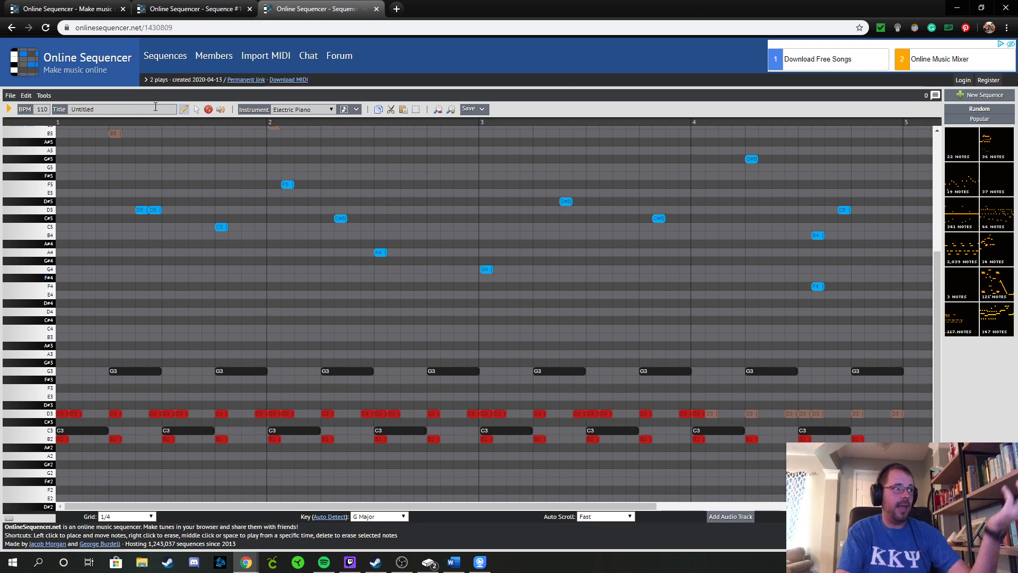
# Step: Play the edited sequence, and save it as a new version whose link is opened
pyautogui.click(9, 110)
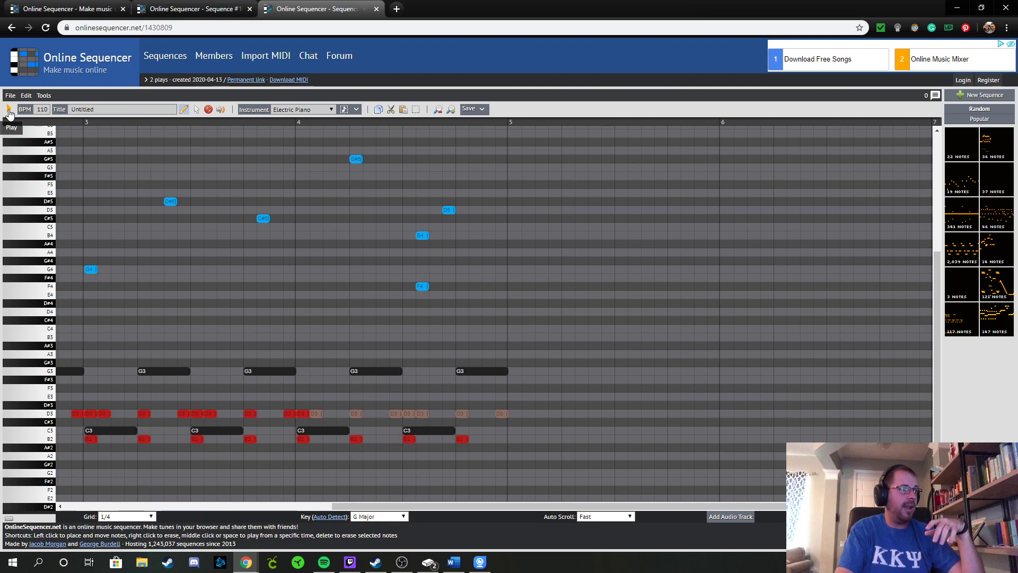
pyautogui.click(472, 108)
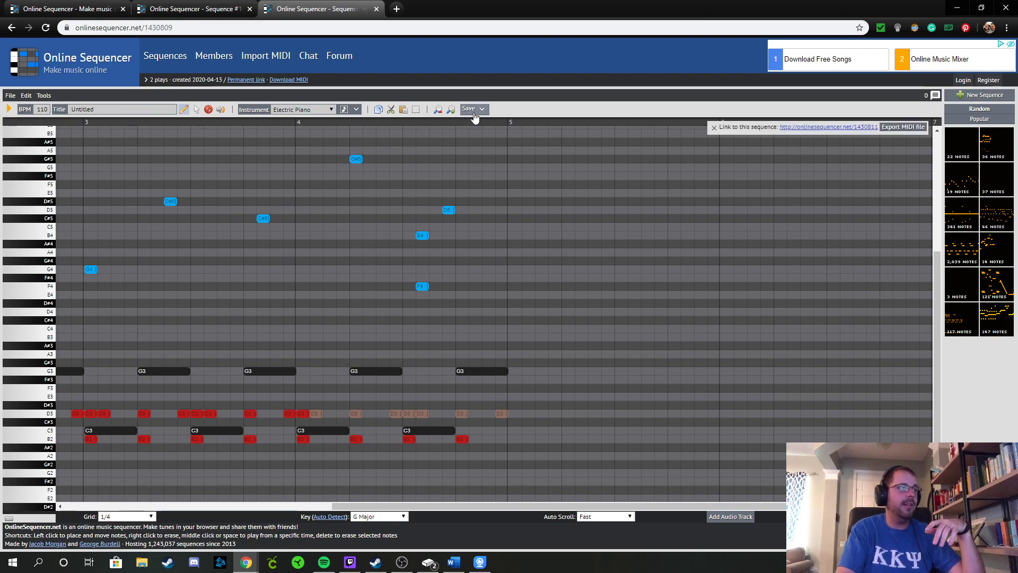
pyautogui.click(835, 128)
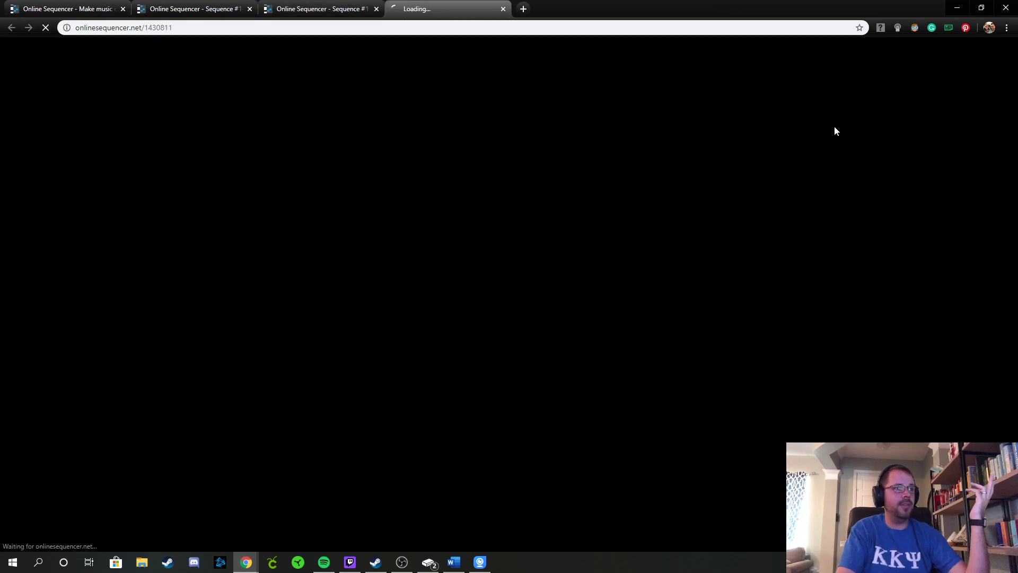